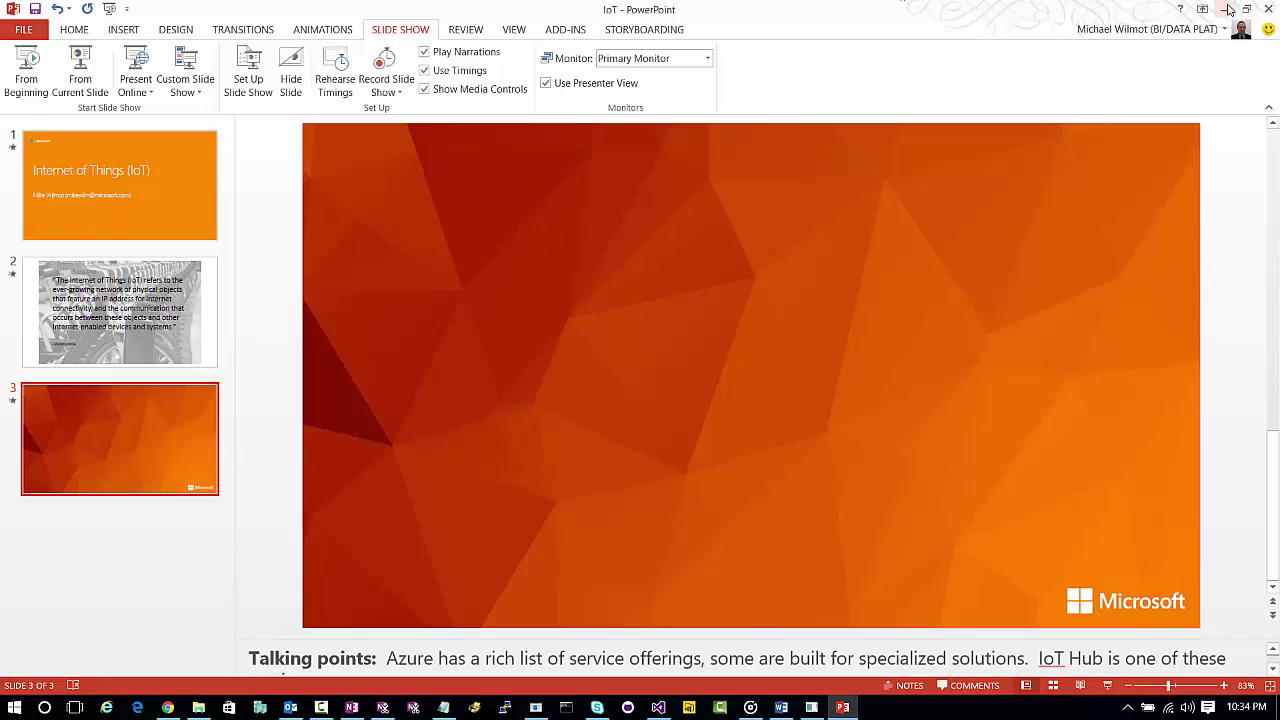
# Minimize the IoT PowerPoint presentation to reveal the running SensorEventGenerator console
pyautogui.click(1229, 9)
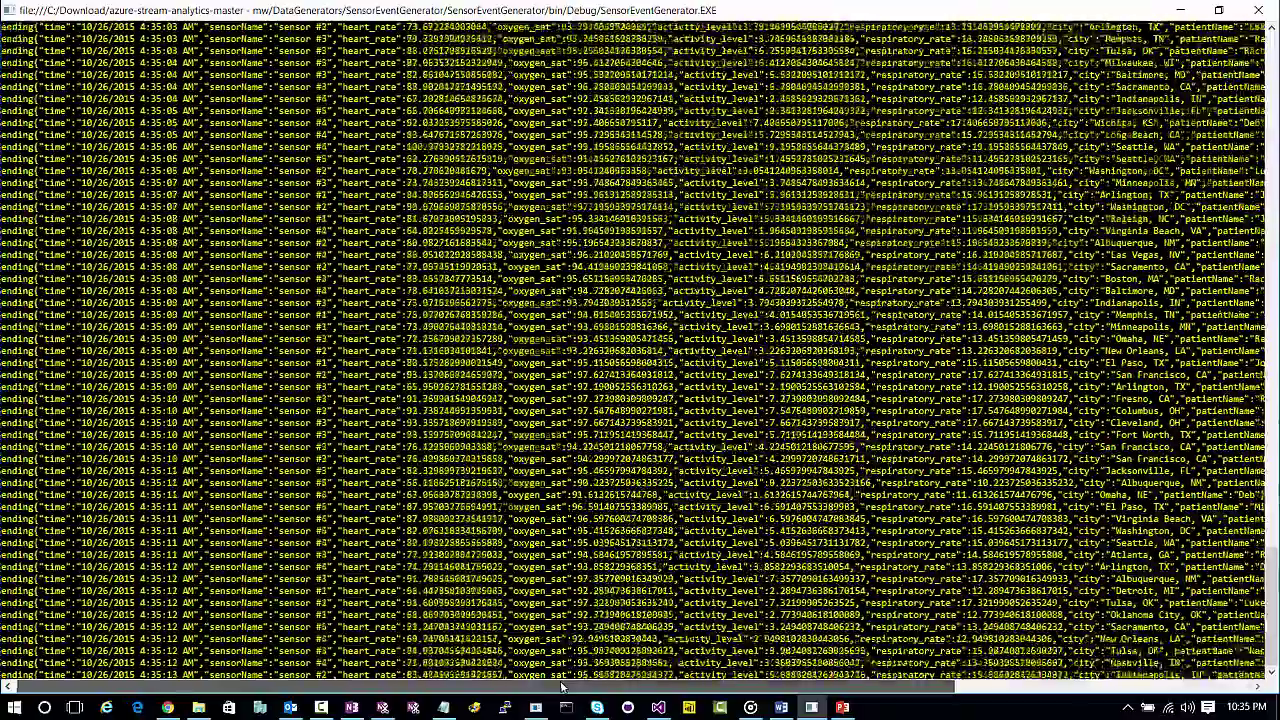
pyautogui.moveTo(560, 688); pyautogui.dragTo(683, 690)
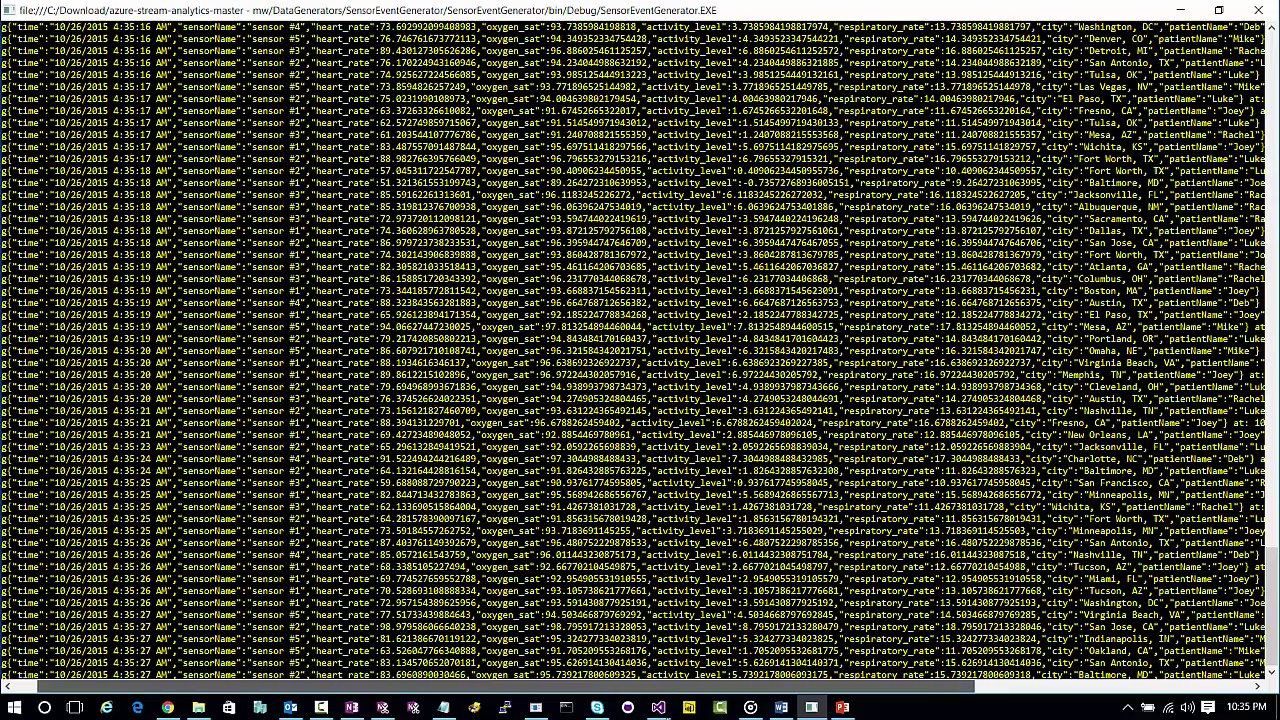
pyautogui.moveTo(658, 707)
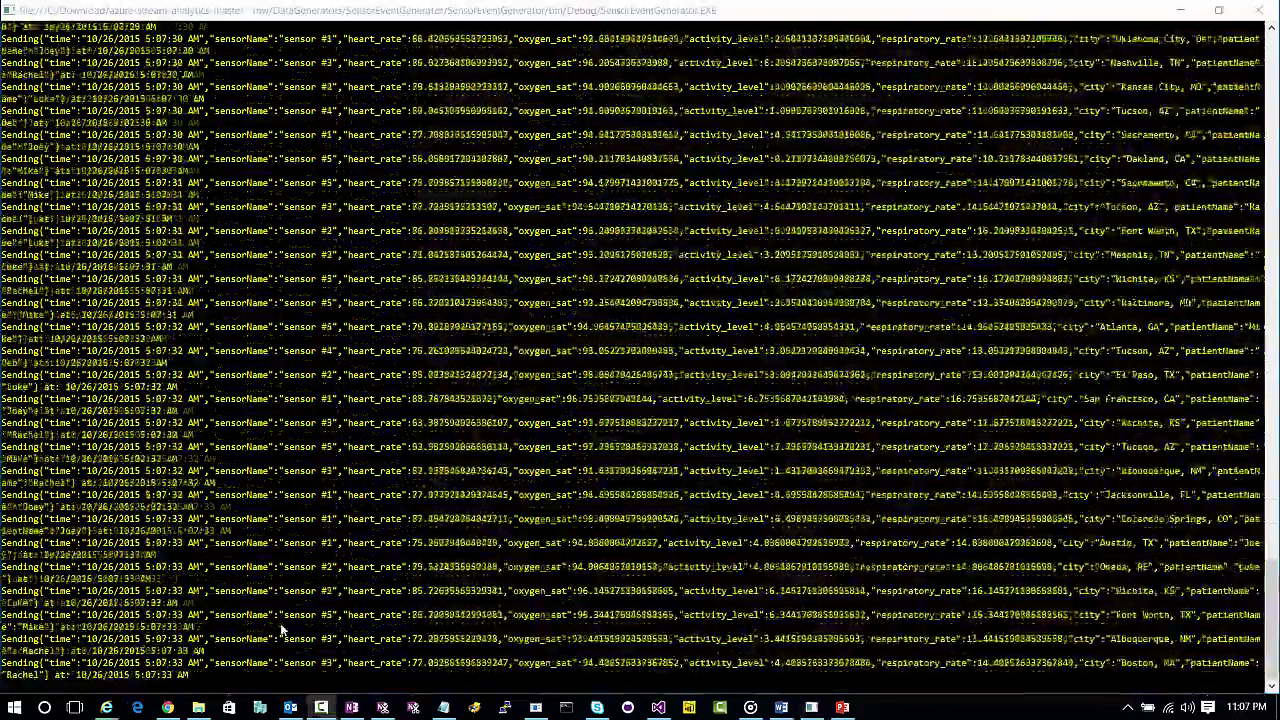
pyautogui.moveTo(105, 708)
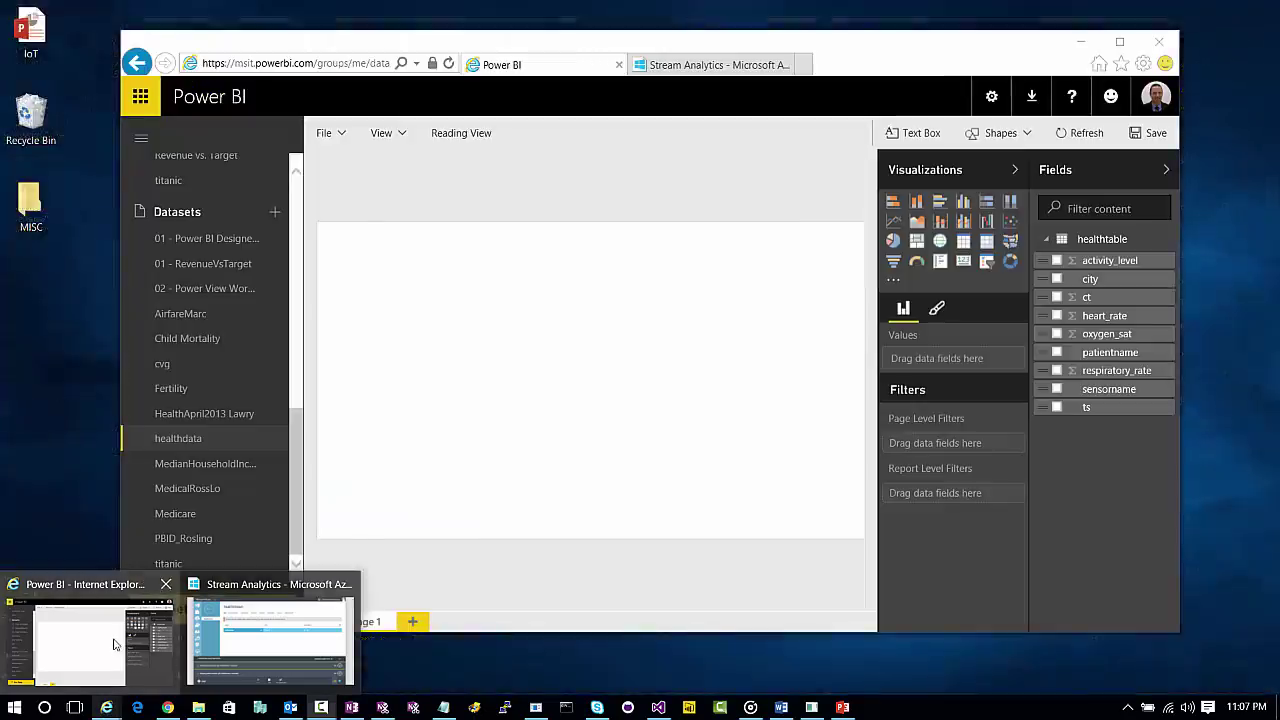
# Maximize the Power BI browser and show the ct field as a Card visual reading 2564
pyautogui.click(134, 658)
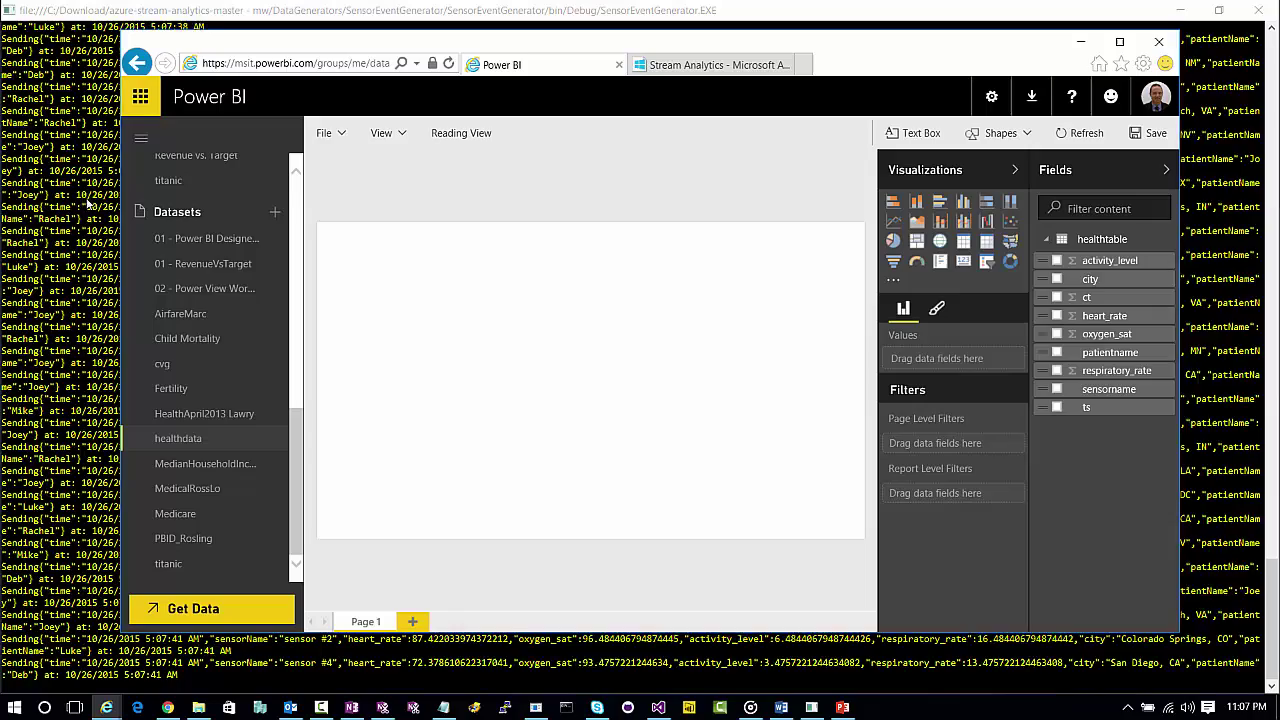
pyautogui.doubleClick(379, 43)
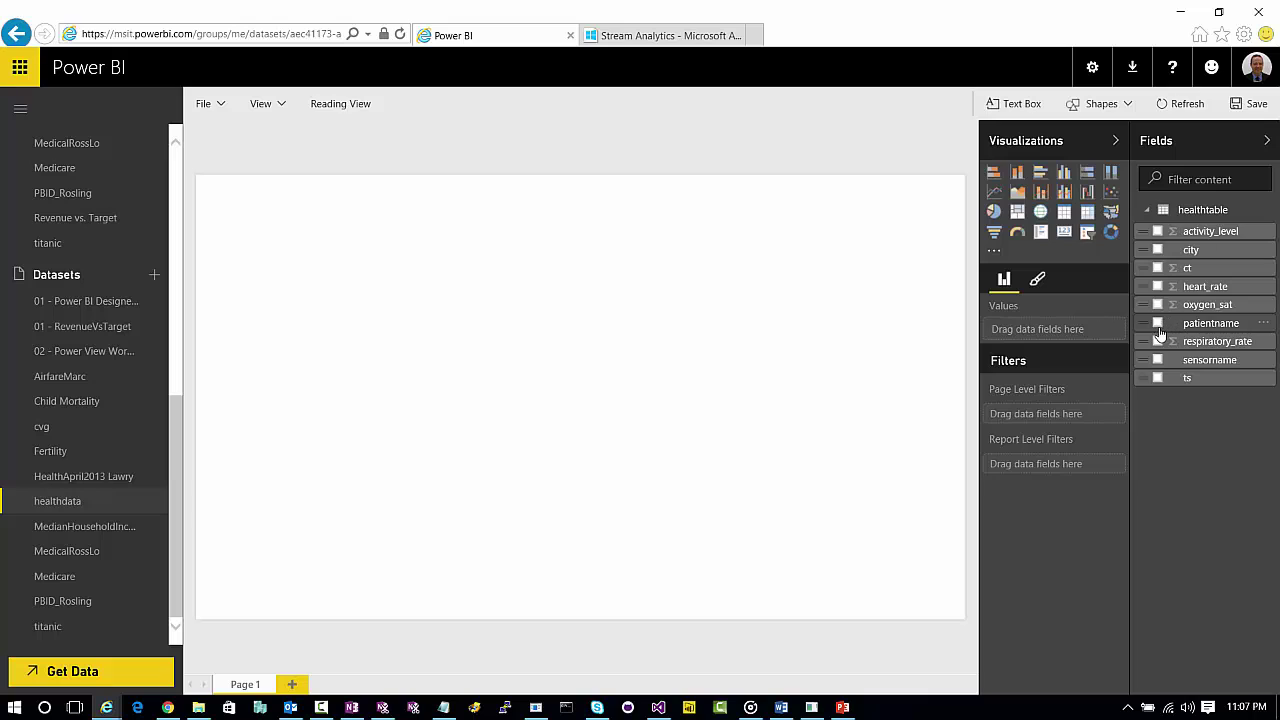
pyautogui.click(1158, 268)
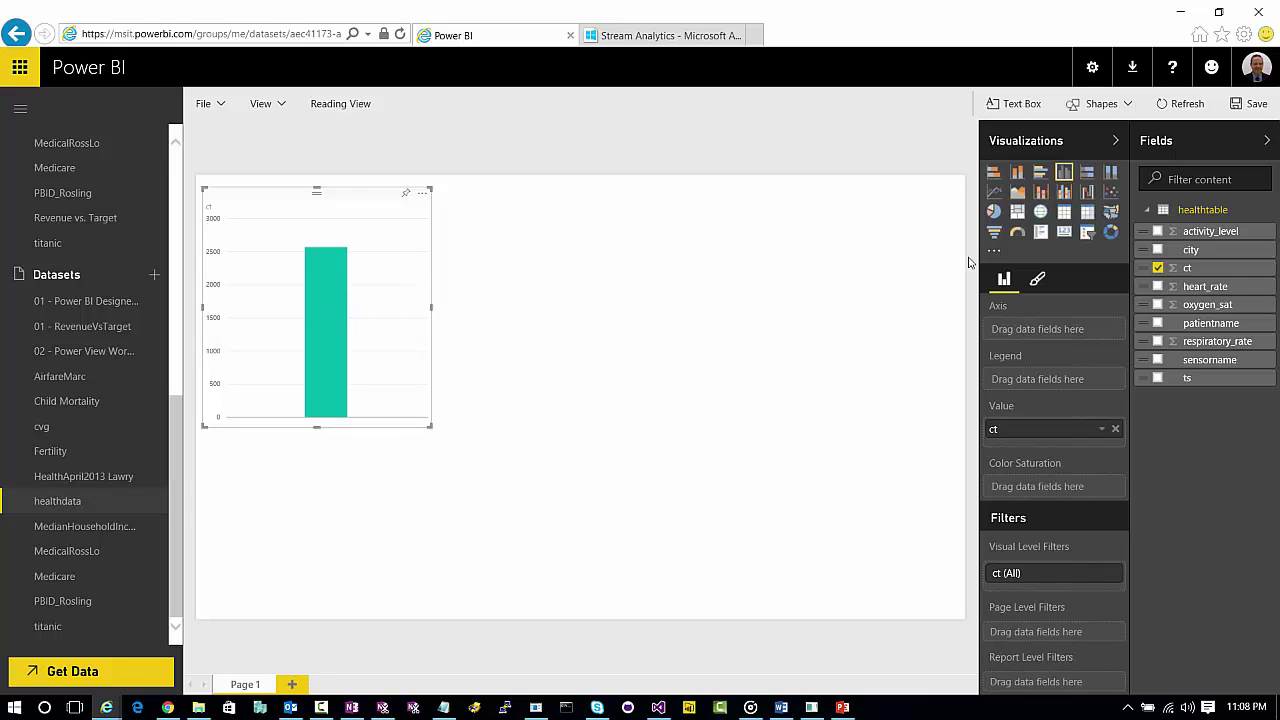
pyautogui.click(1060, 240)
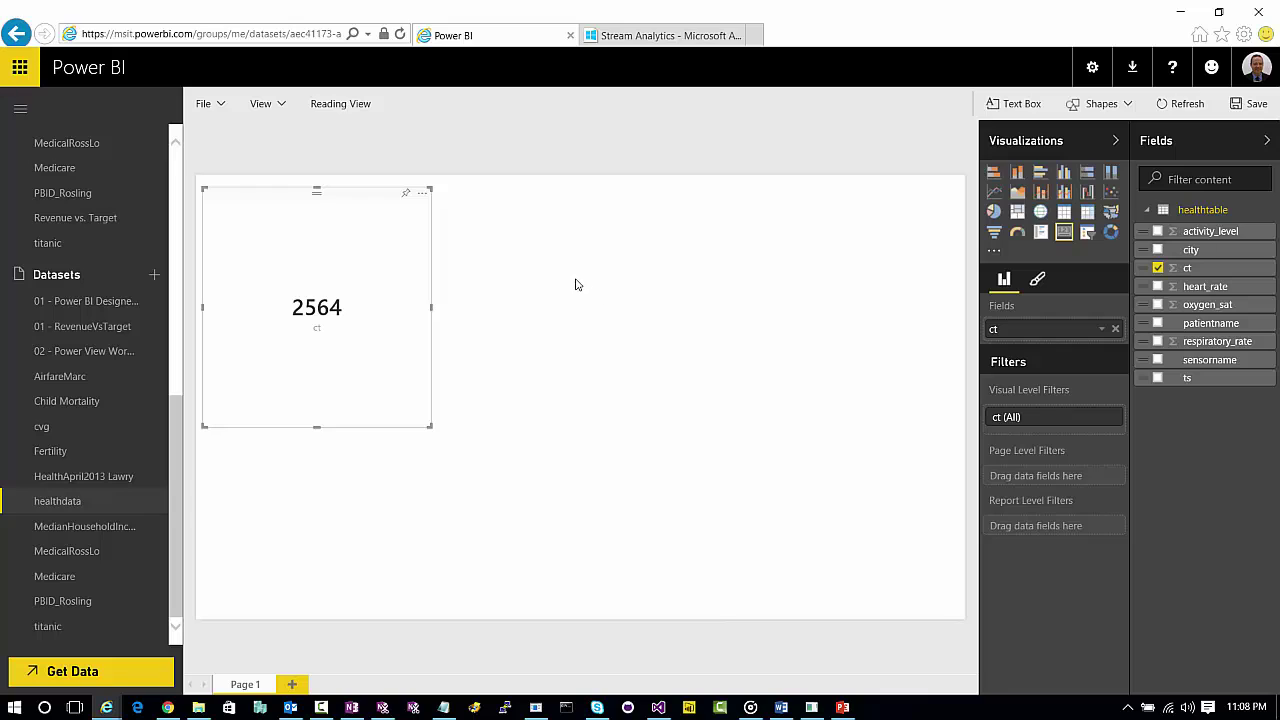
# Review the card's Data label formatting, then pin the ct card to a dashboard
pyautogui.click(1036, 281)
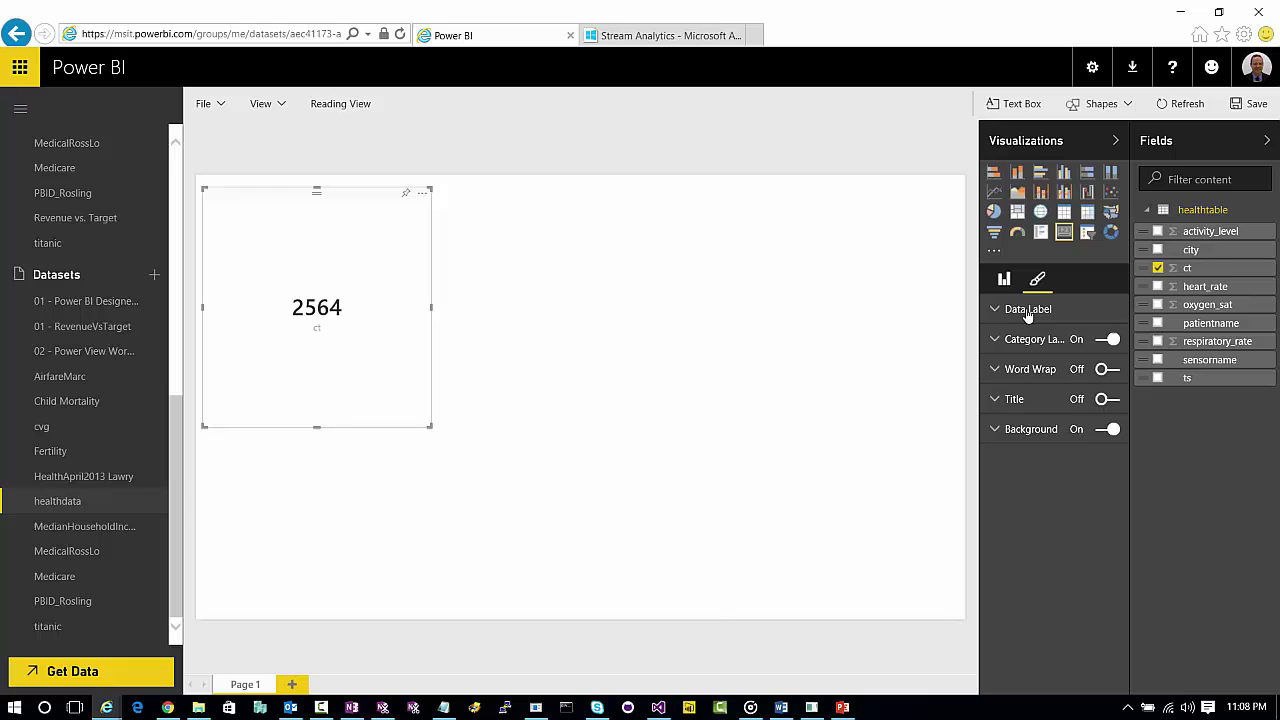
pyautogui.click(1028, 312)
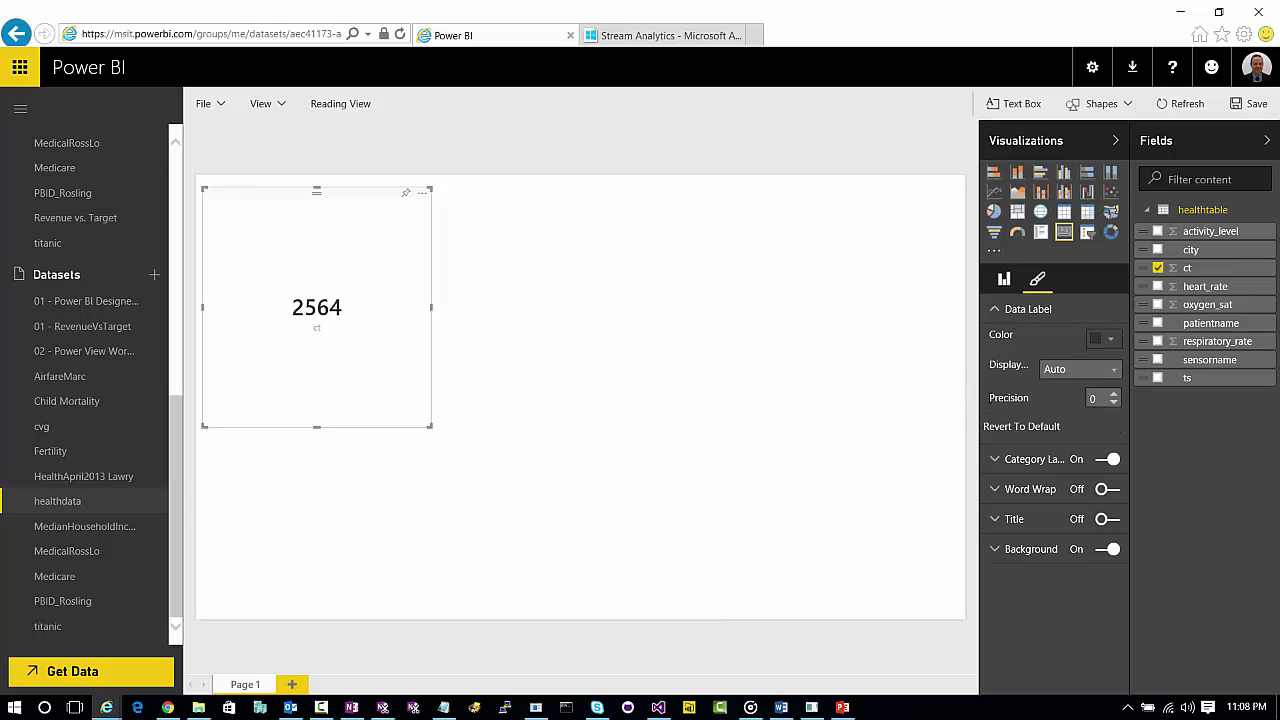
pyautogui.click(643, 365)
pyautogui.click(417, 232)
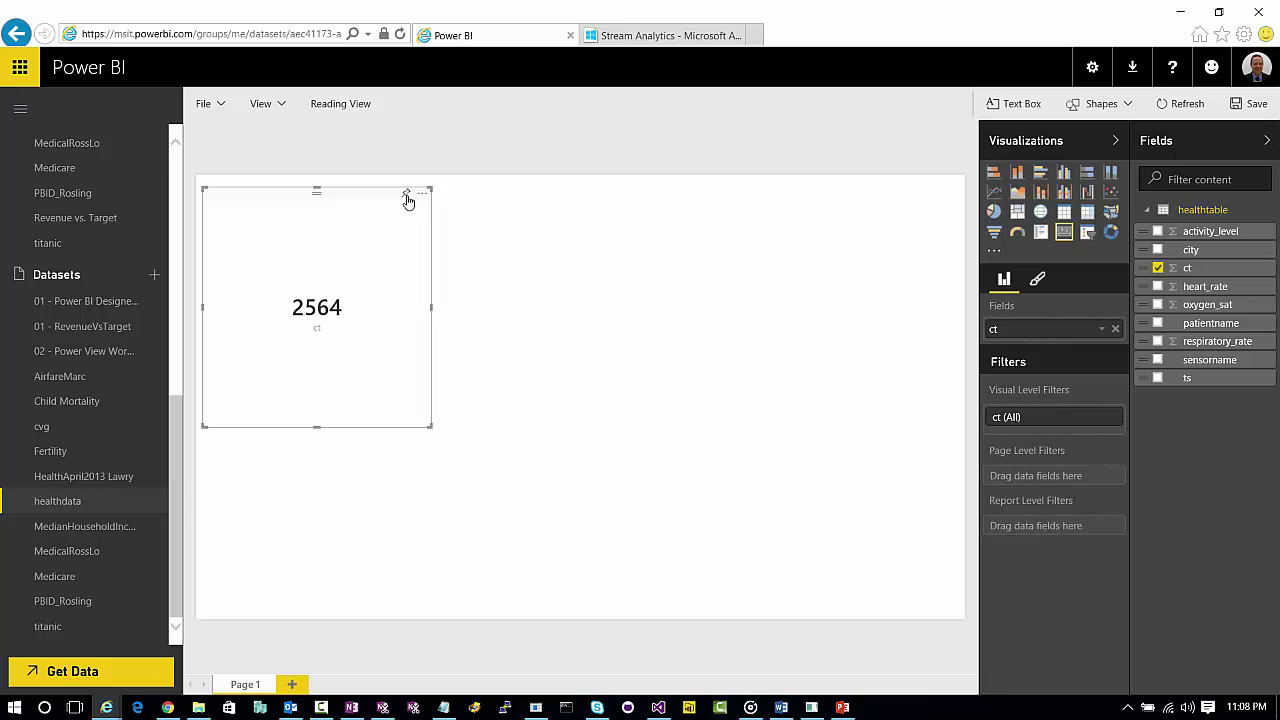
pyautogui.click(407, 197)
# Save the report as 'Health Report'
pyautogui.click(688, 337)
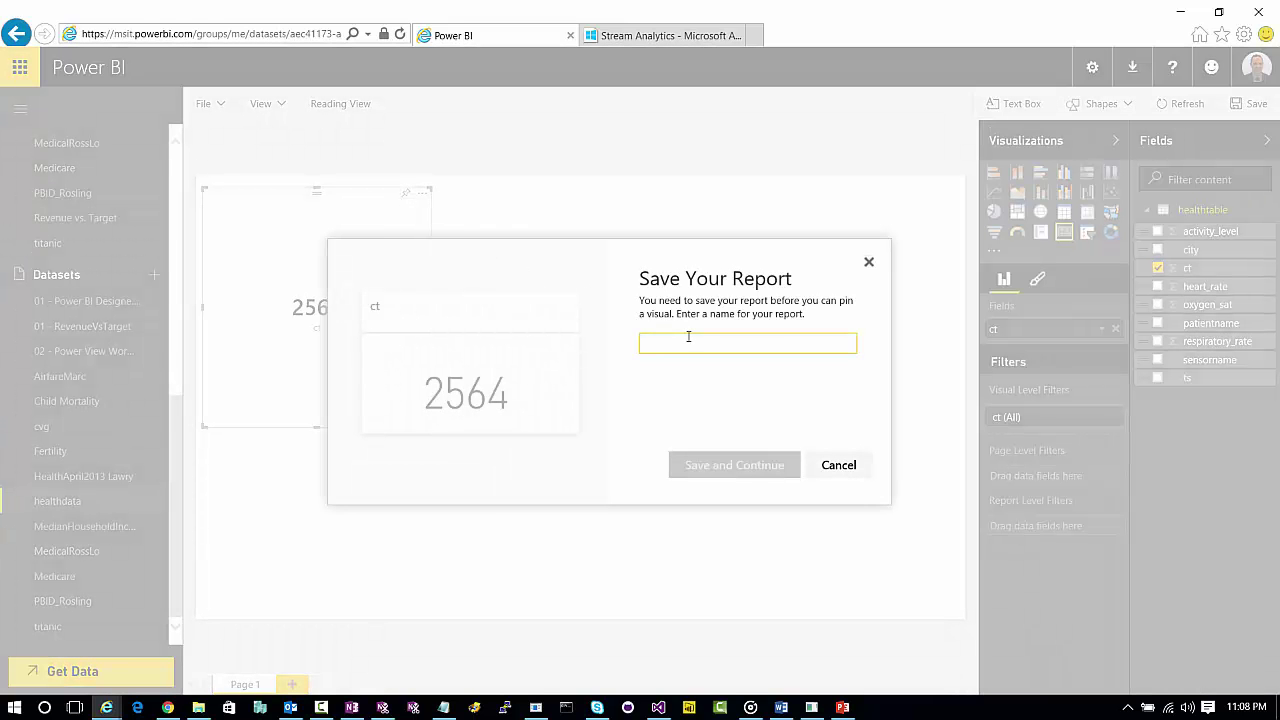
pyautogui.write('H')
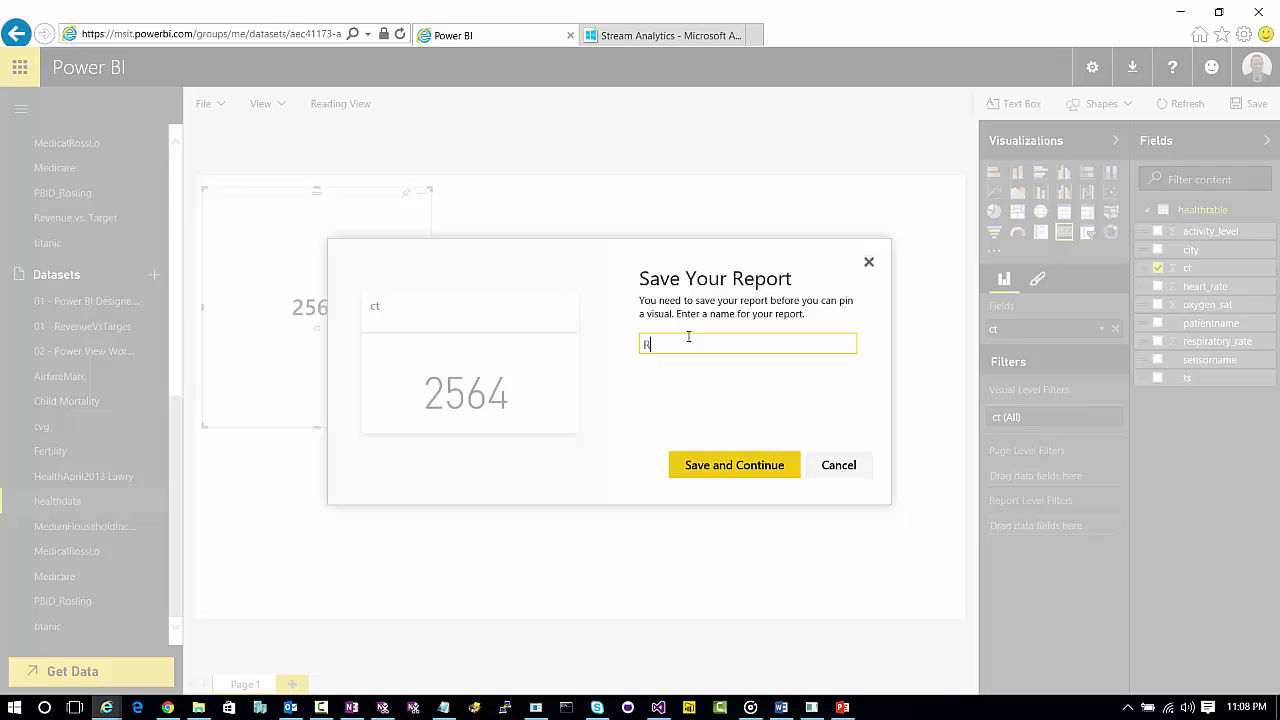
pyautogui.press('BackSpace')
pyautogui.write('Health Report')
pyautogui.click(746, 474)
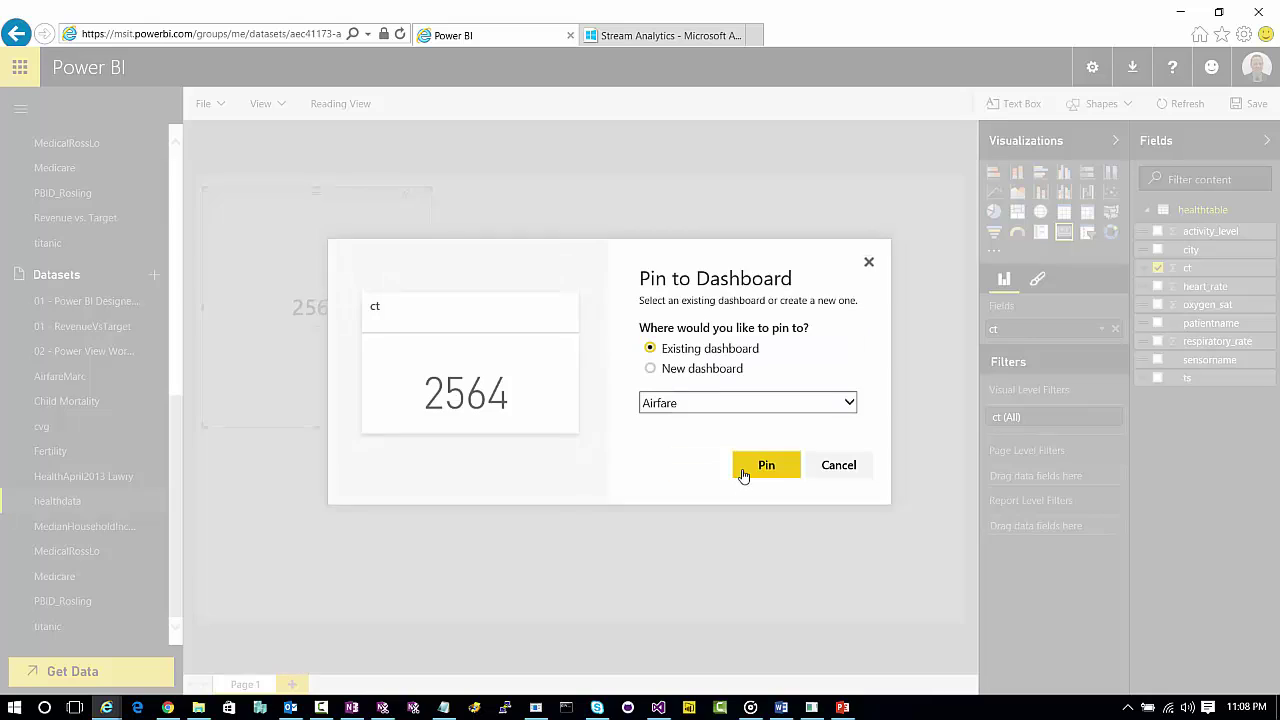
# Pin the ct card to a new dashboard named 'Health Dashboard'
pyautogui.click(729, 370)
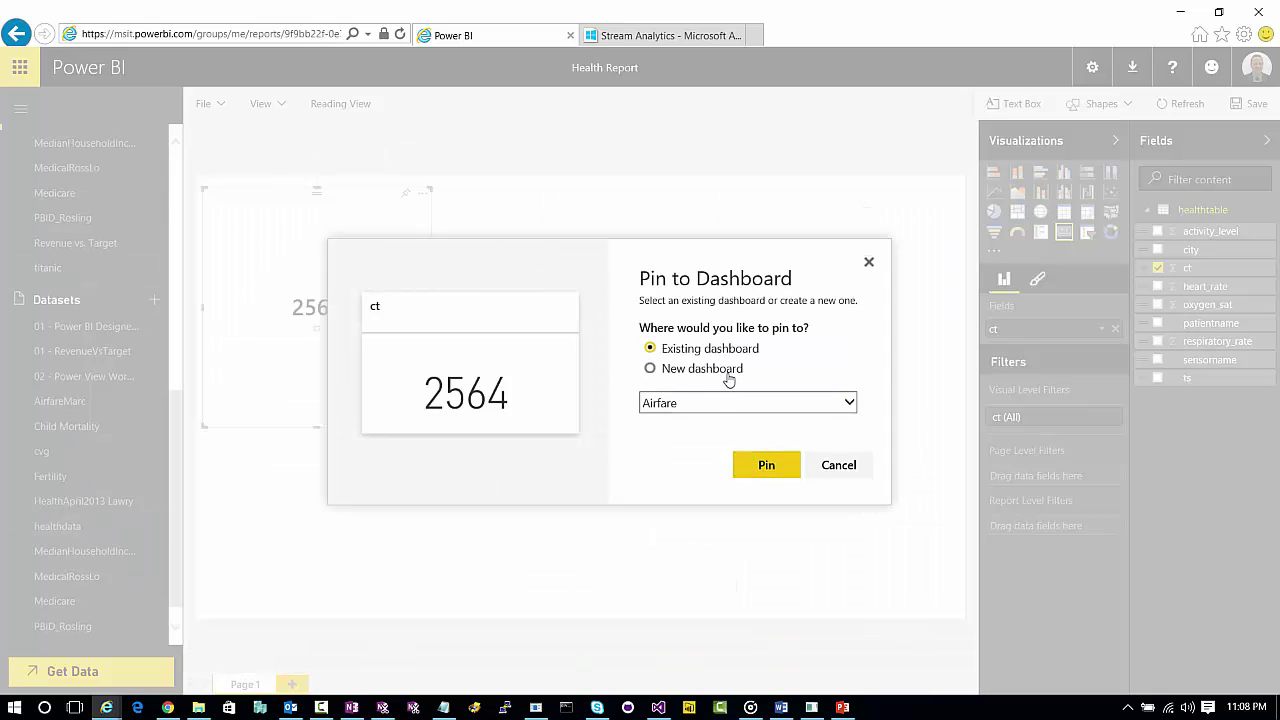
pyautogui.click(714, 400)
pyautogui.write('Health')
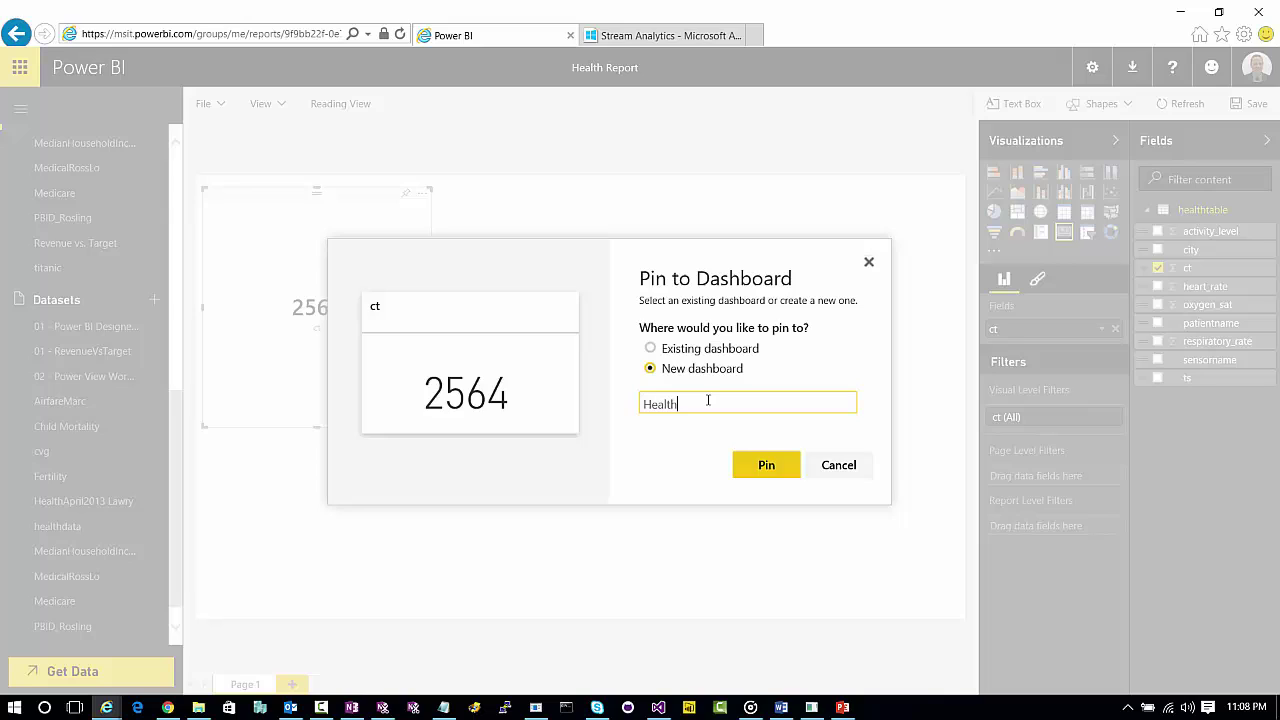
pyautogui.write(' Dashboard')
pyautogui.click(760, 470)
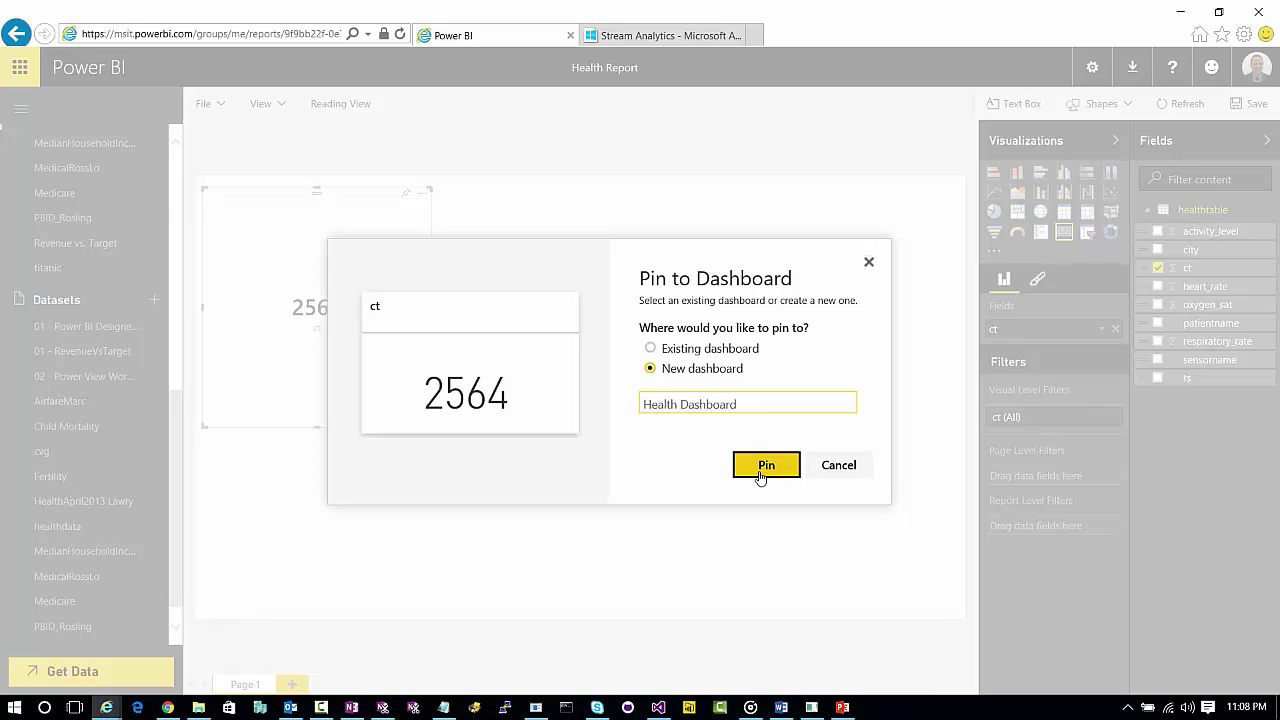
pyautogui.click(764, 468)
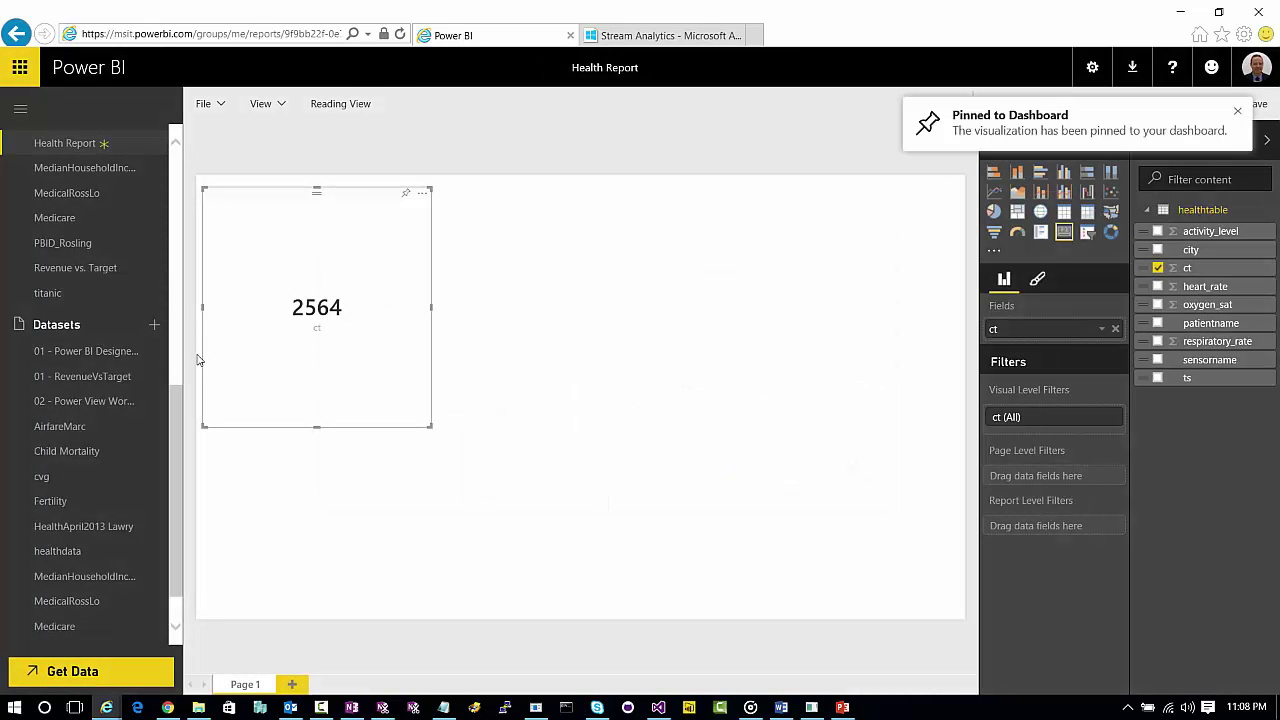
# Open Health Report, then Health Dashboard from the navigation pane, with the browser maximized
pyautogui.moveTo(176, 400); pyautogui.dragTo(180, 330)
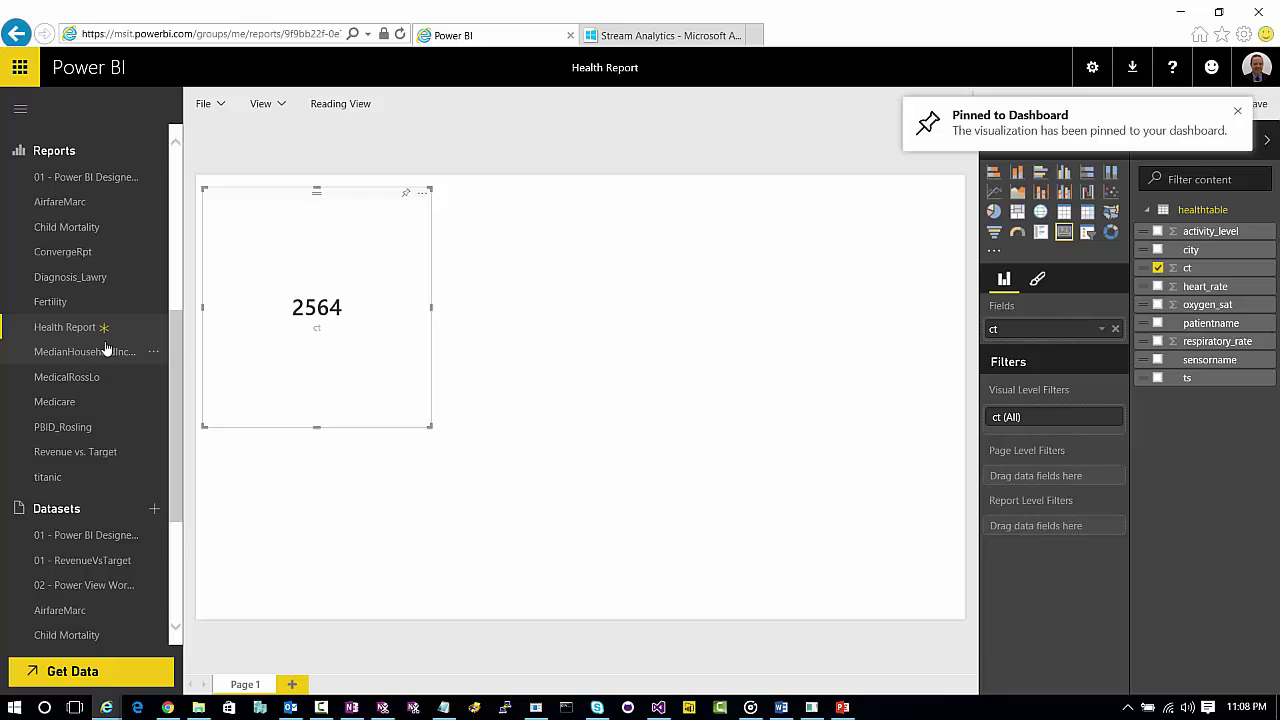
pyautogui.click(100, 332)
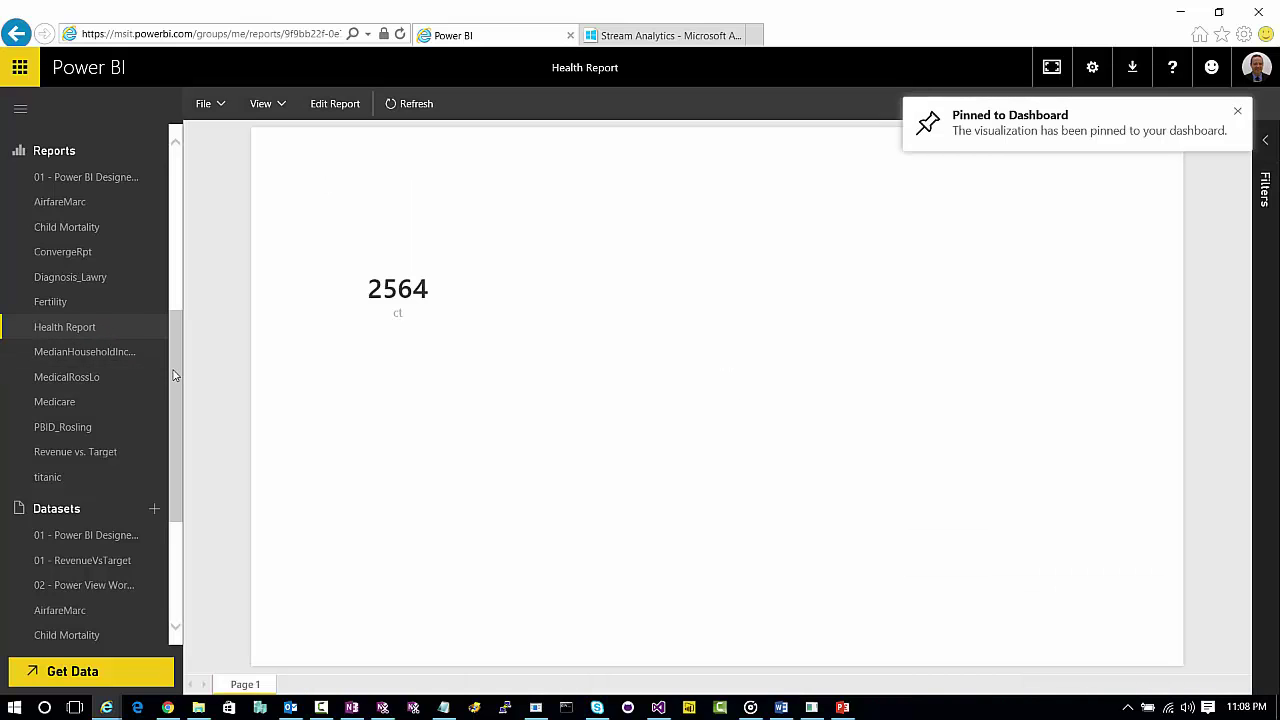
pyautogui.moveTo(173, 375); pyautogui.dragTo(189, 251)
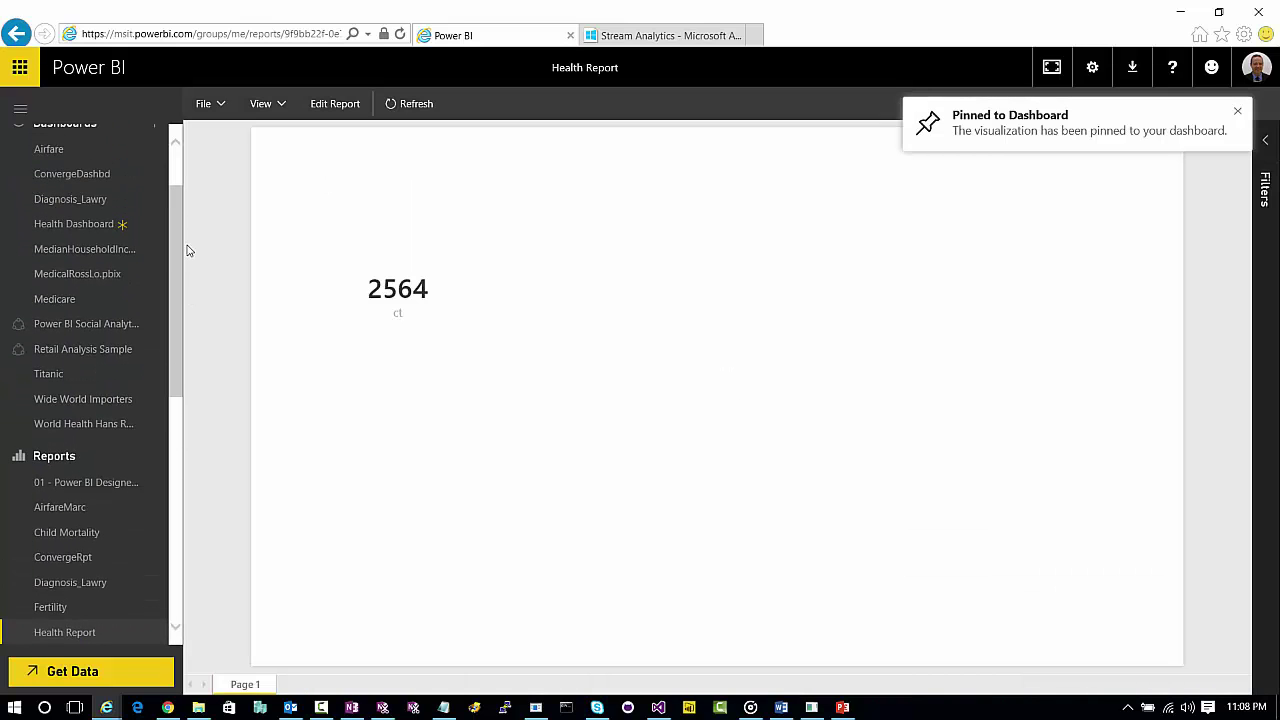
pyautogui.click(136, 227)
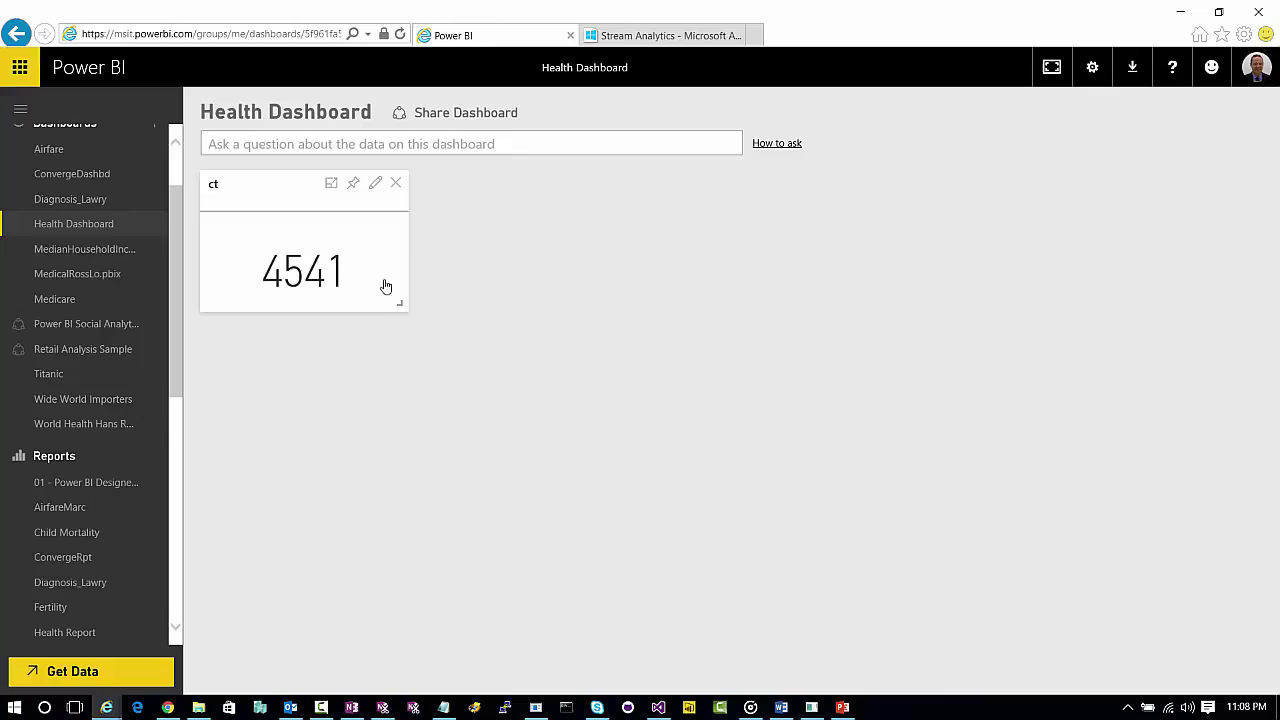
pyautogui.moveTo(505, 9); pyautogui.dragTo(555, 80)
pyautogui.doubleClick(555, 80)
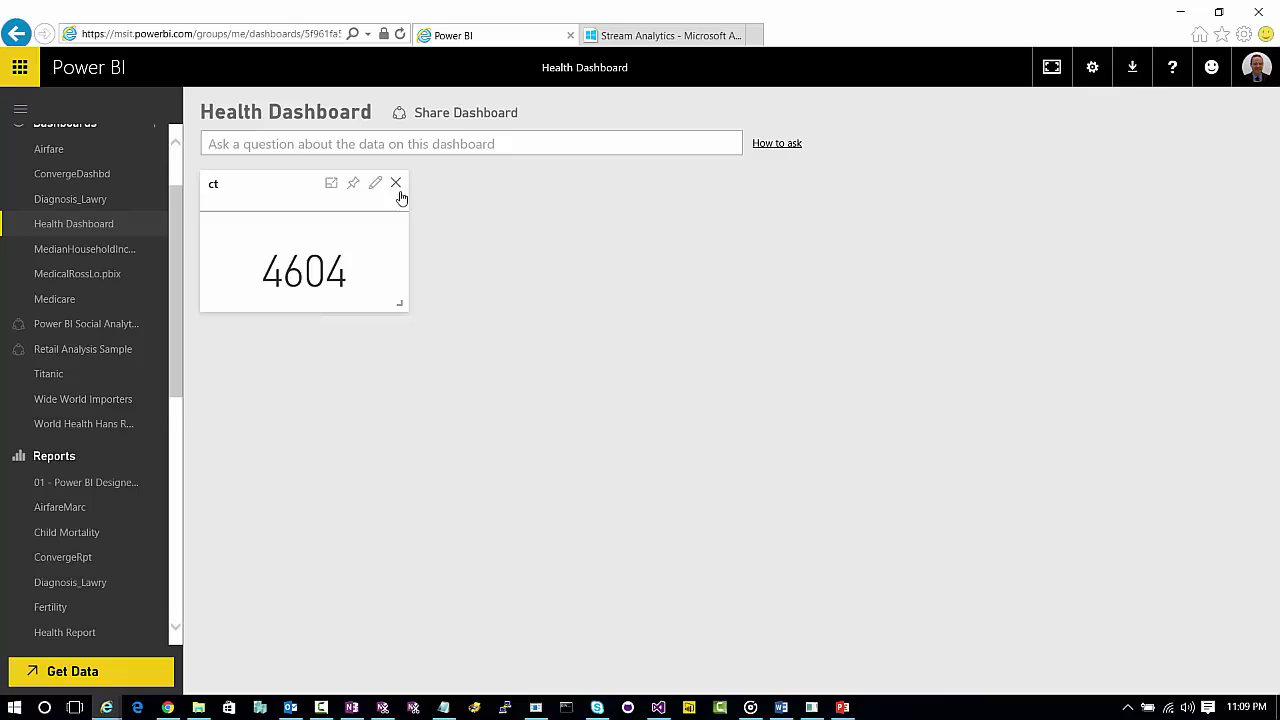
# Ask Q&A the question 'ct for last 60 seconds'
pyautogui.click(381, 143)
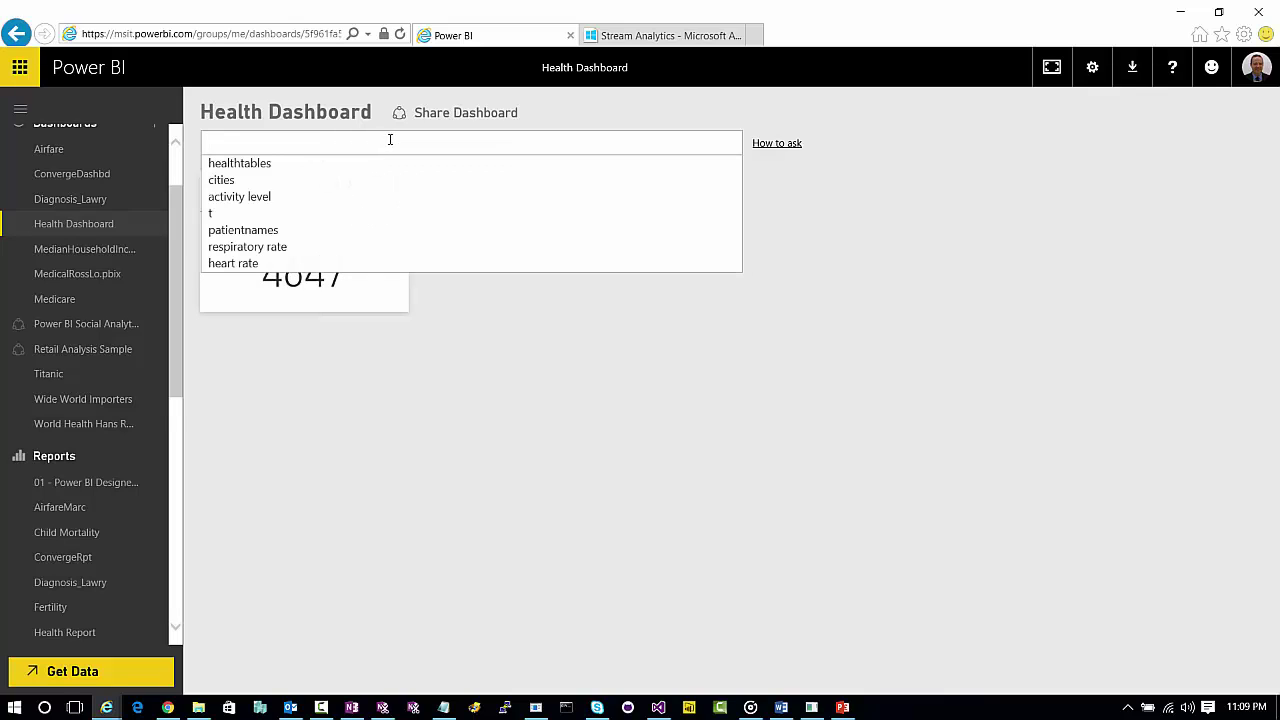
pyautogui.write('ct')
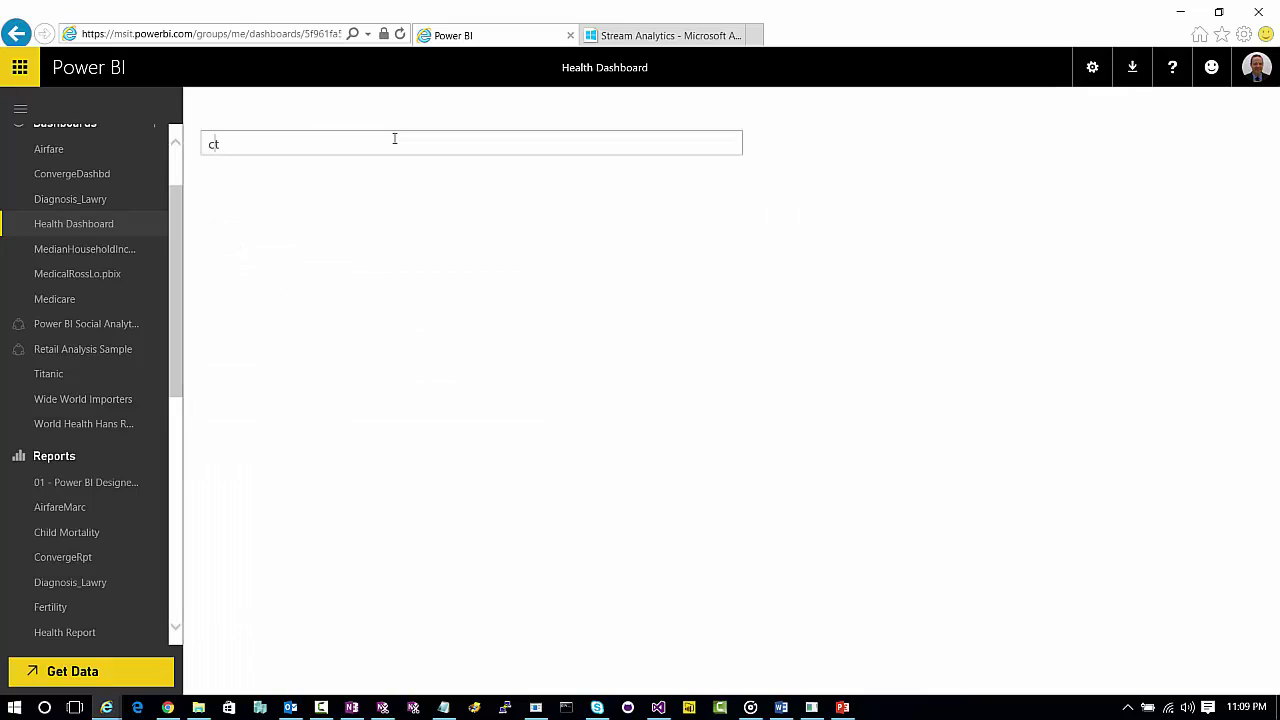
pyautogui.write(' for last')
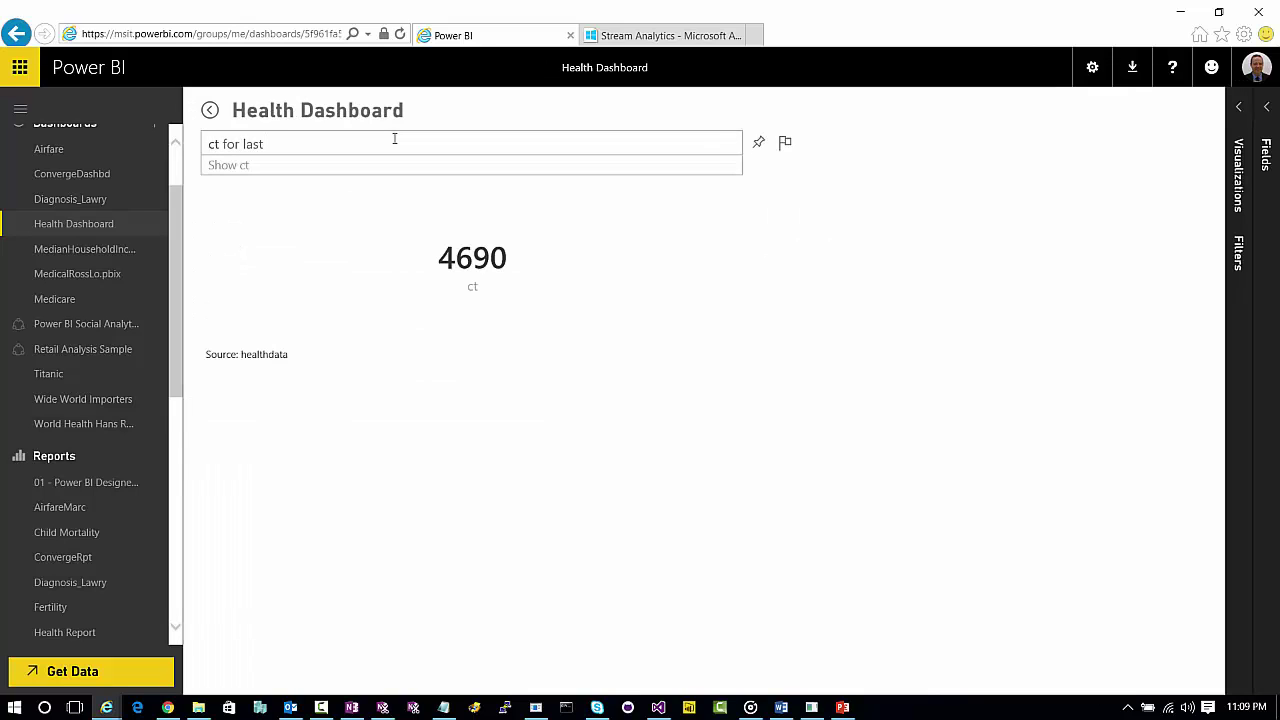
pyautogui.write(' 60 seconds')
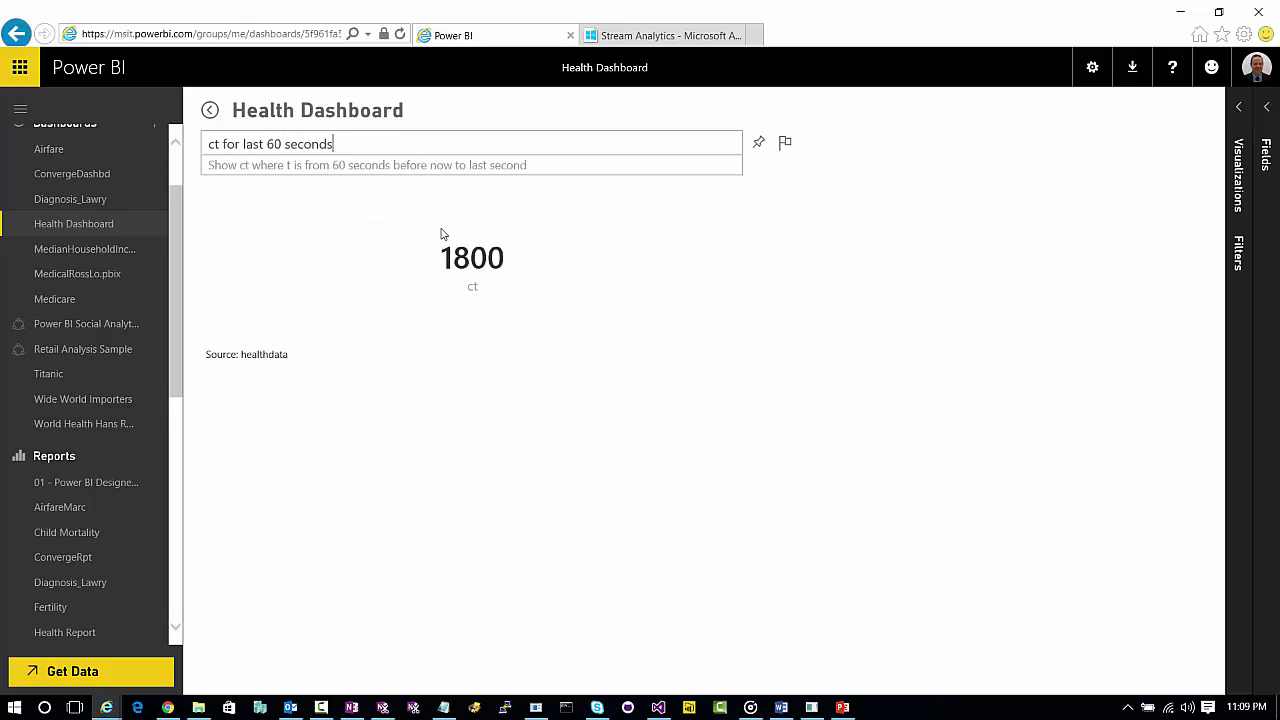
# Pin the 60-second ct answer to Health Dashboard and go back to the dashboard
pyautogui.click(760, 147)
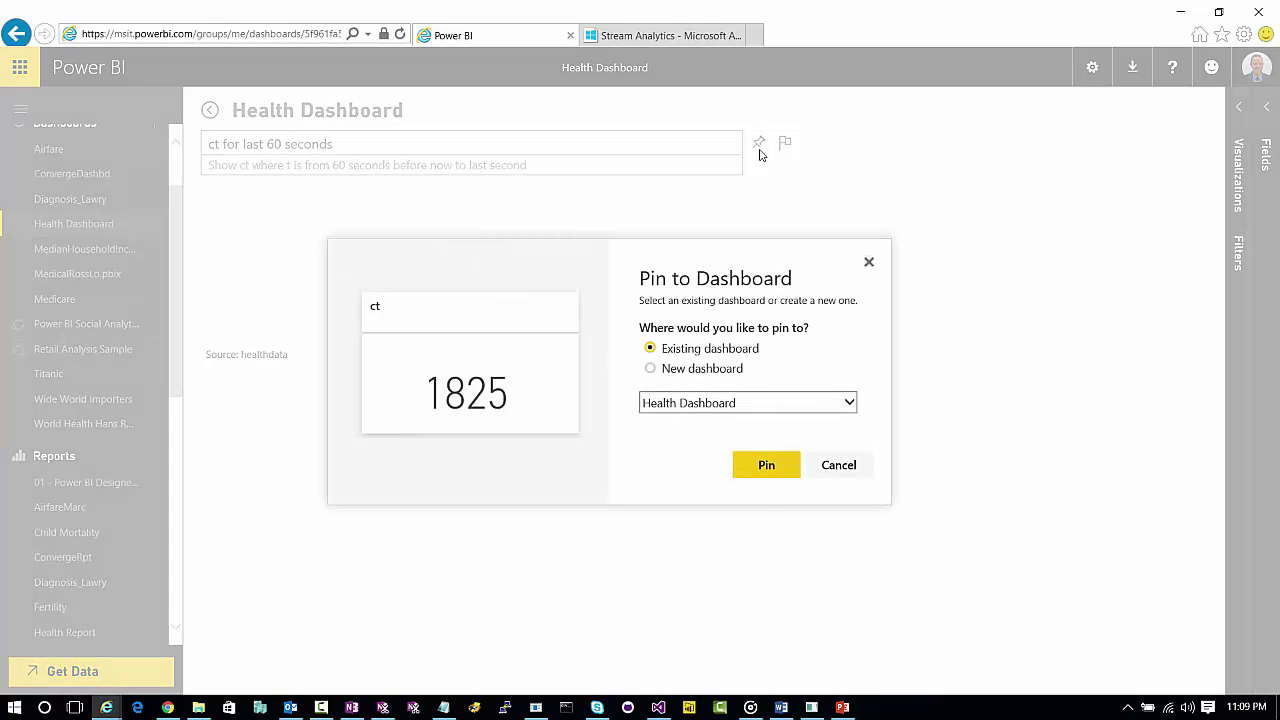
pyautogui.click(767, 481)
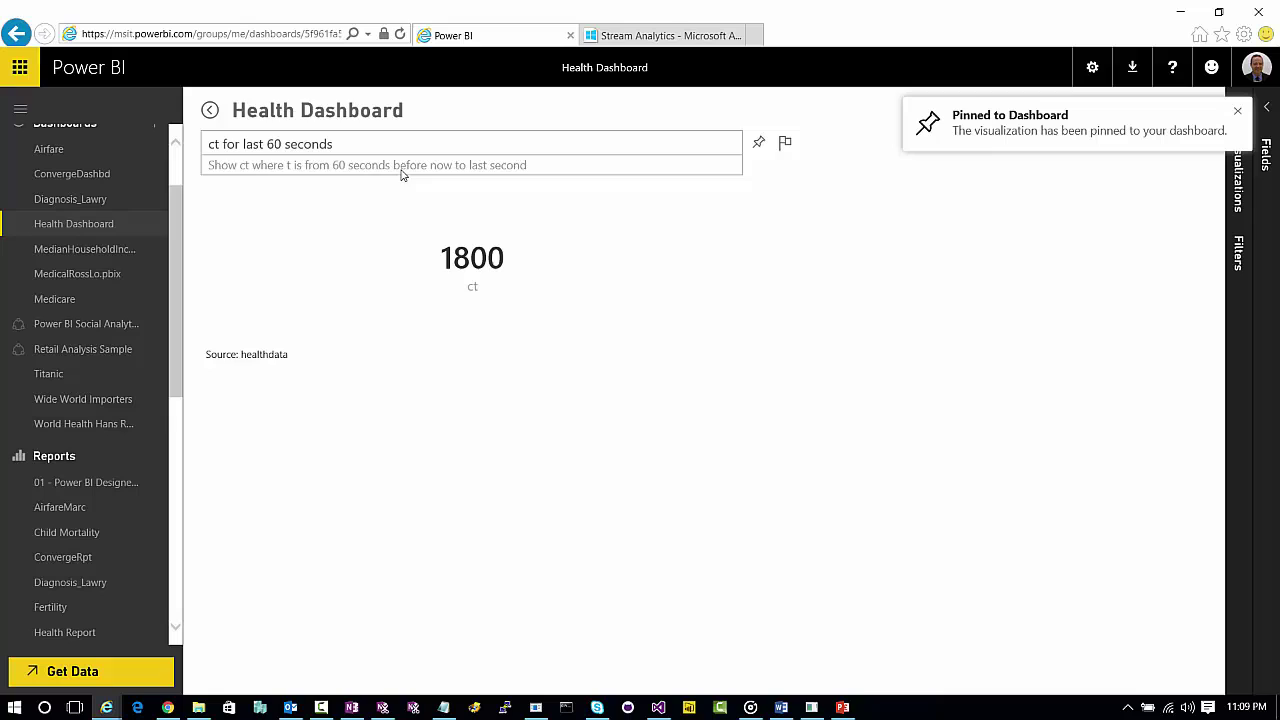
pyautogui.click(214, 109)
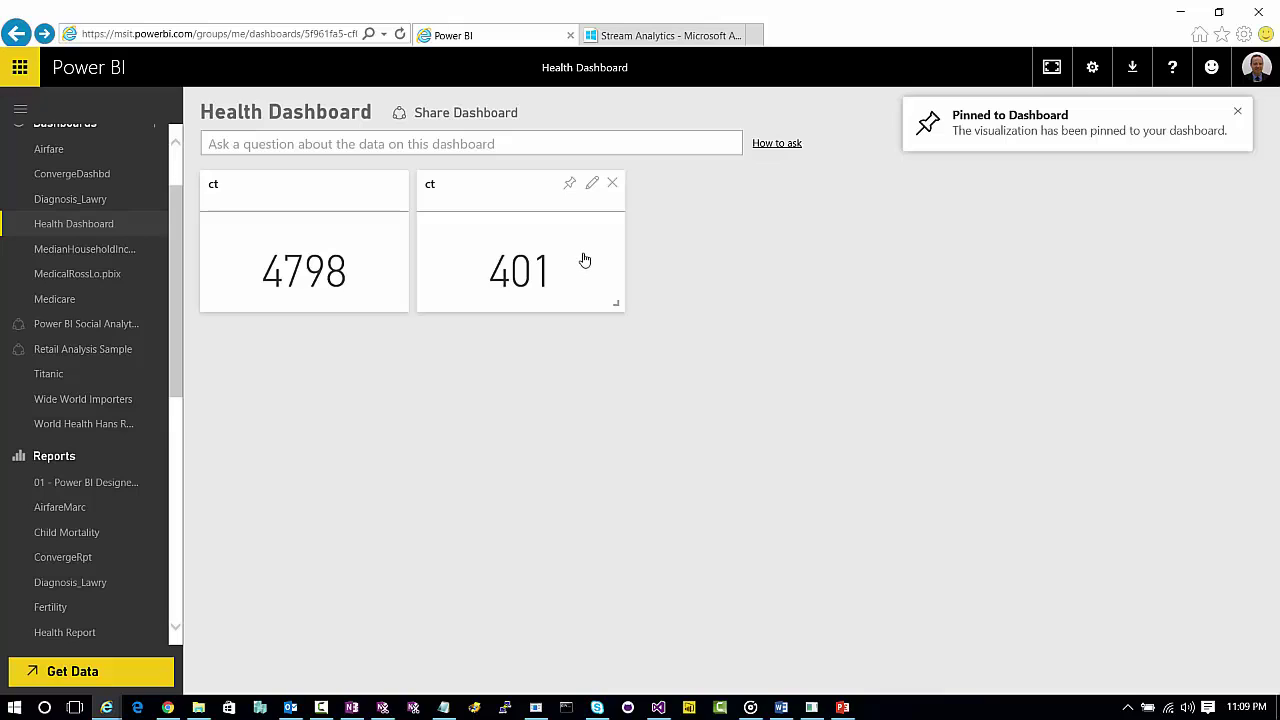
# Ask Q&A for average heart rate by sensorname over time for last 100 seconds as line chart
pyautogui.click(609, 148)
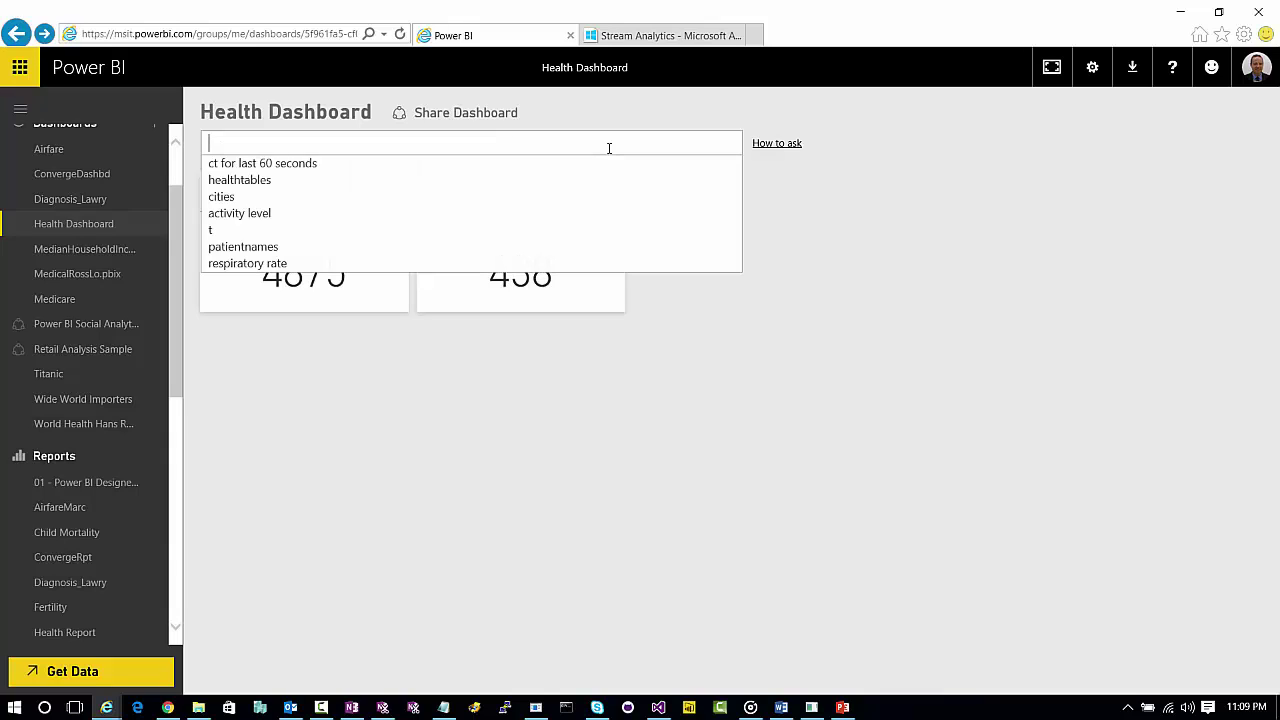
pyautogui.write('ave')
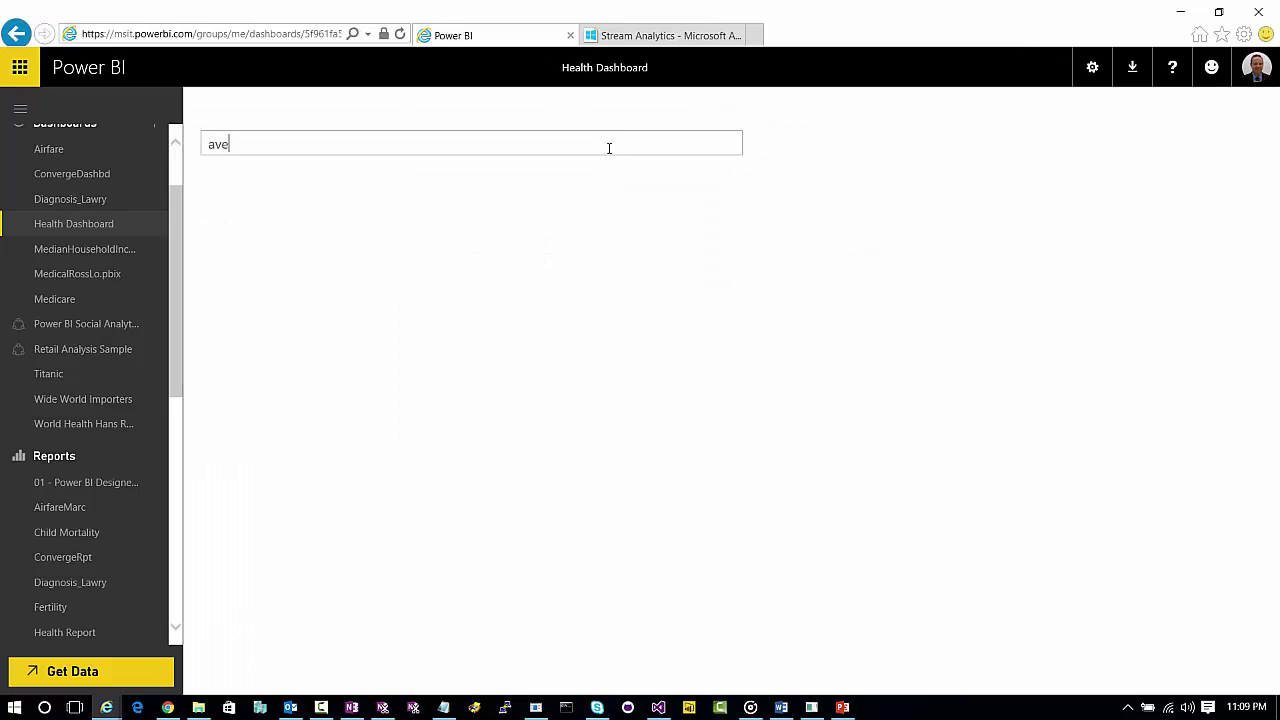
pyautogui.write('rage heart rate')
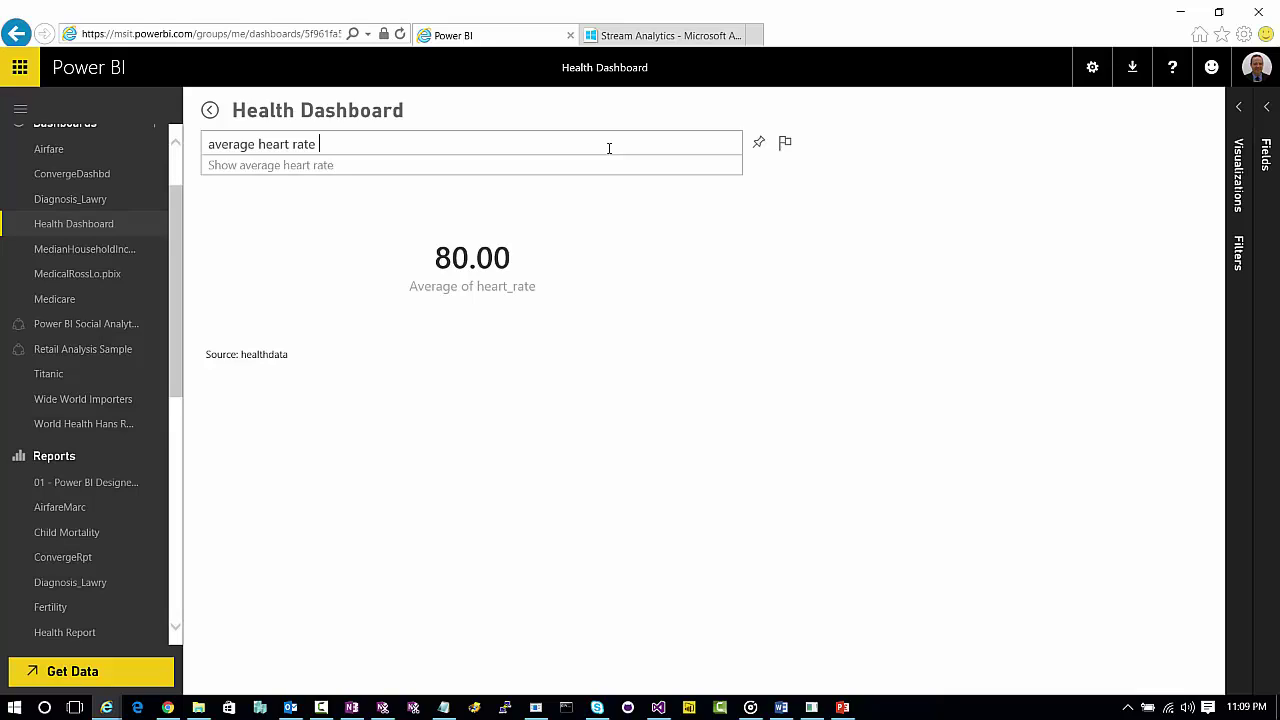
pyautogui.write('by sens')
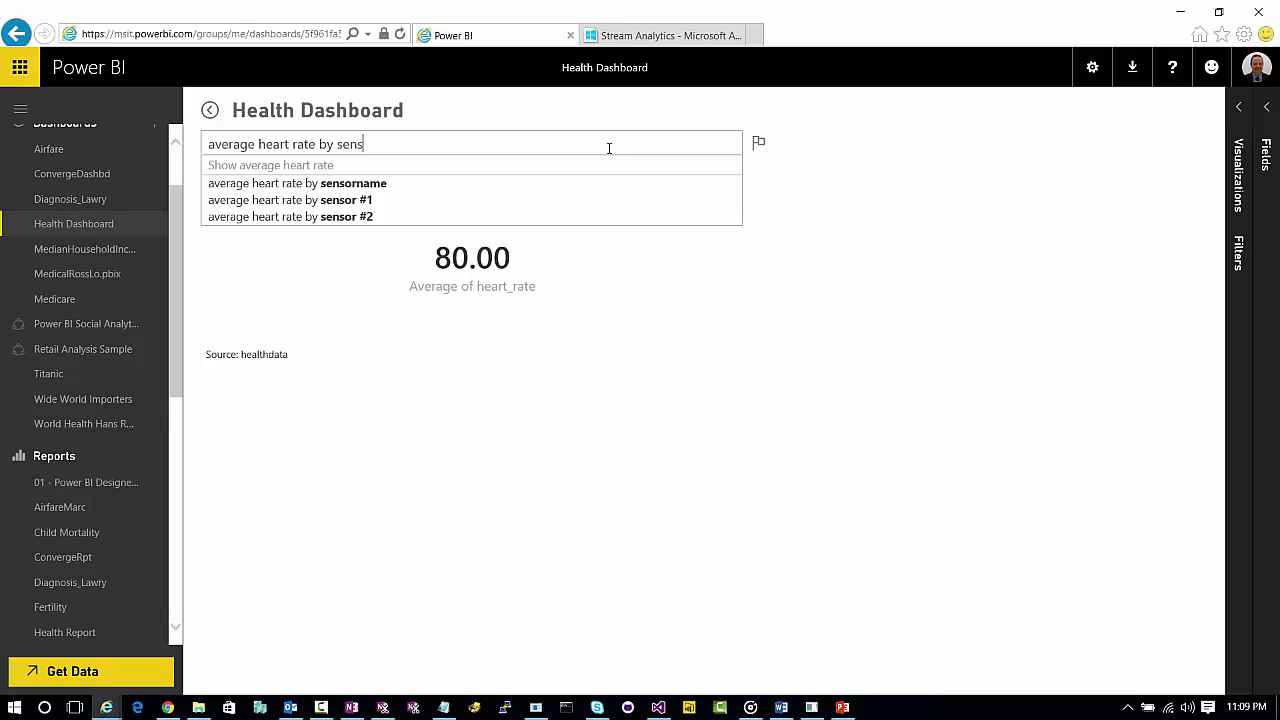
pyautogui.write('orname')
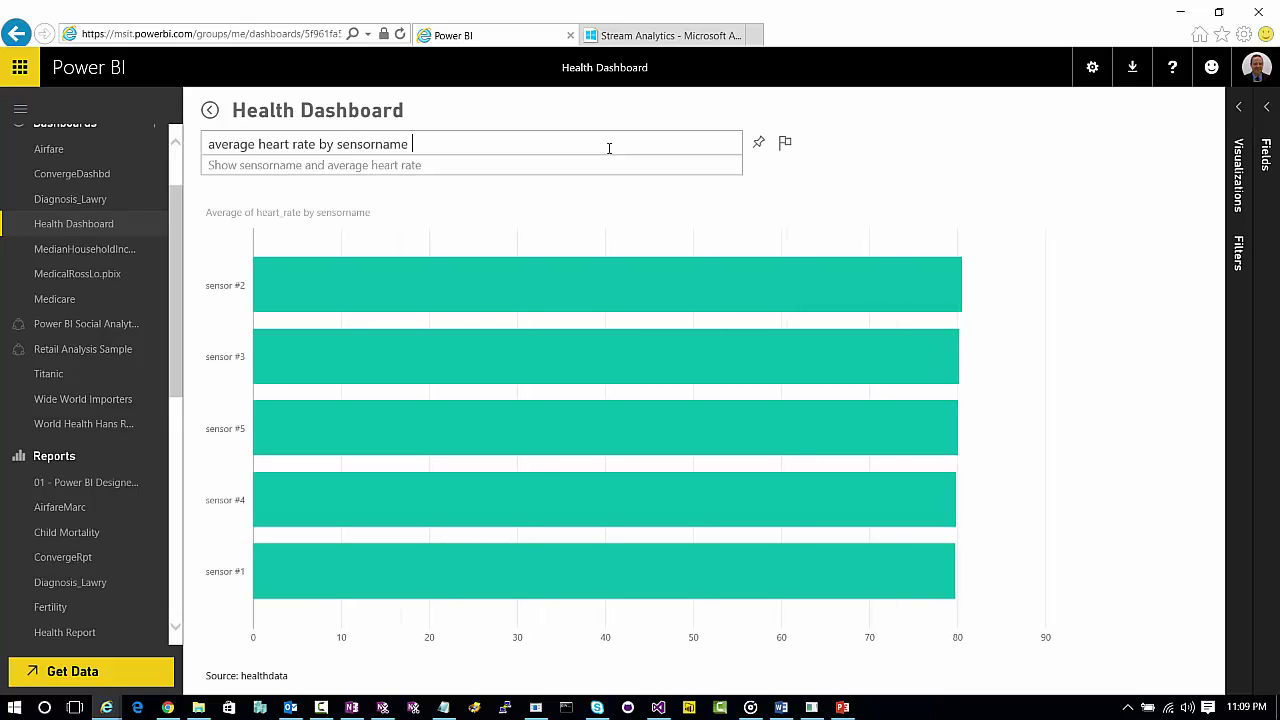
pyautogui.write(' over time for')
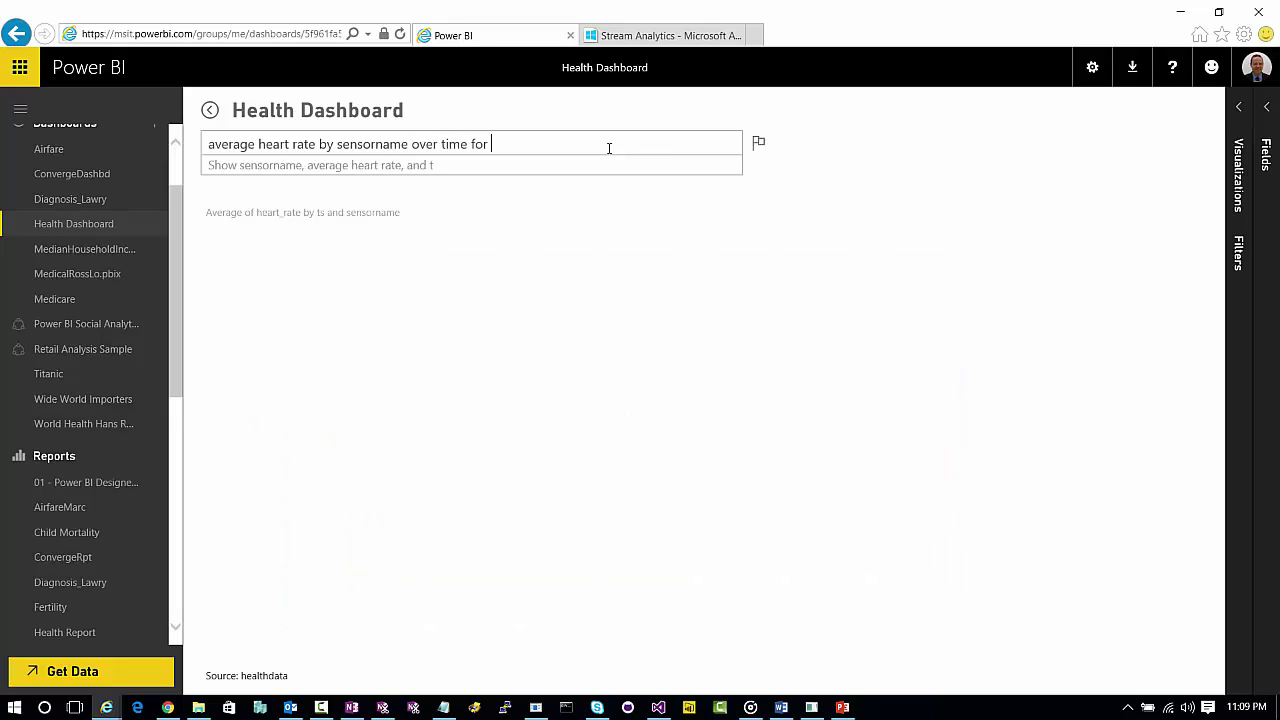
pyautogui.write(' lst')
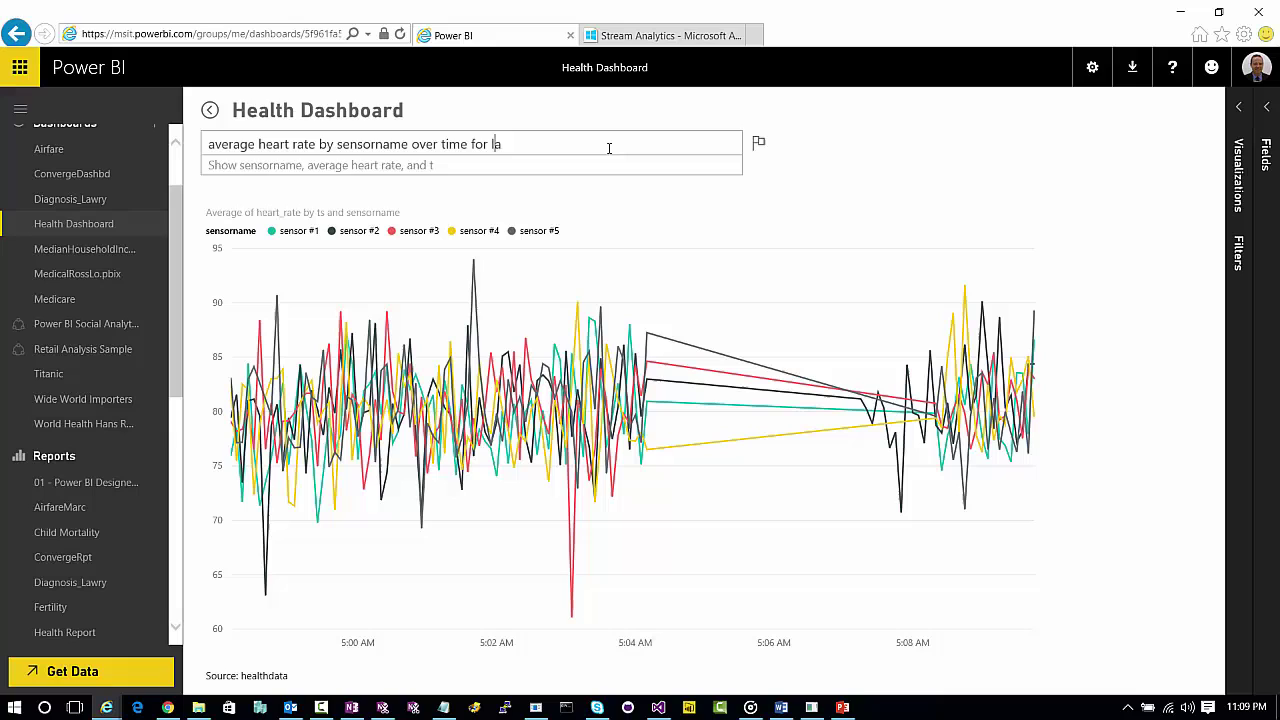
pyautogui.write('st 100 seco')
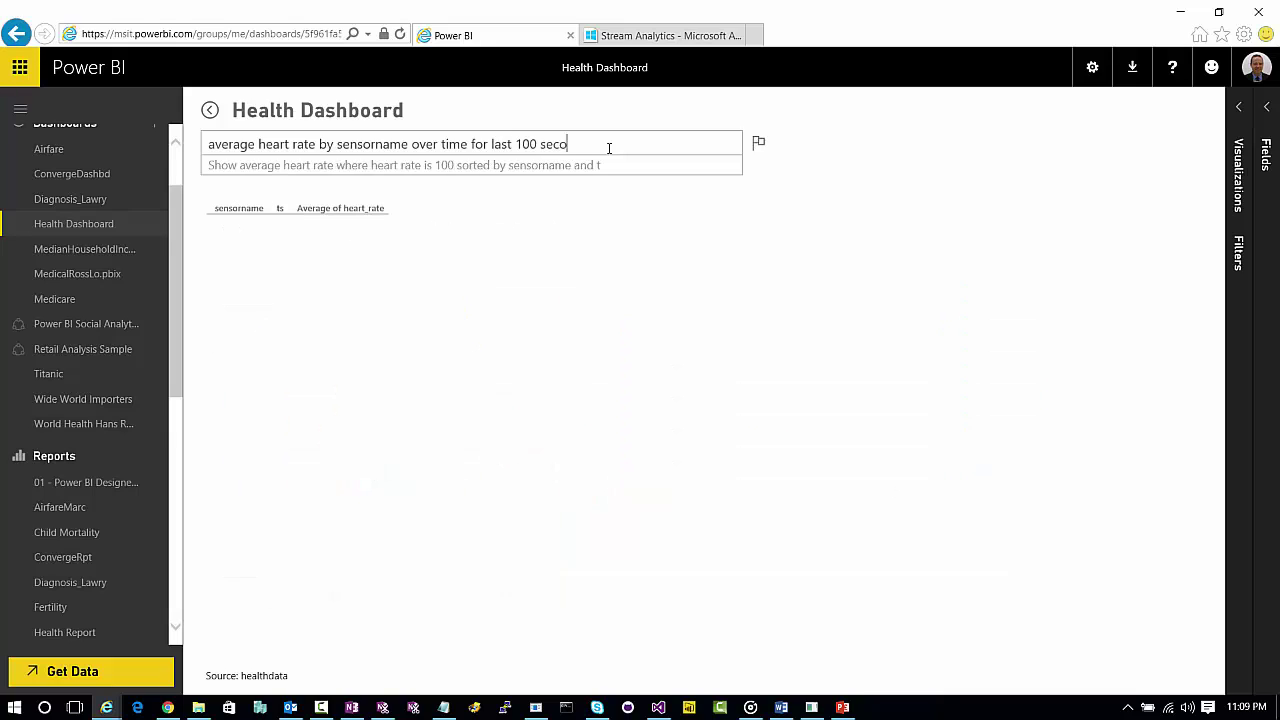
pyautogui.write('nds a')
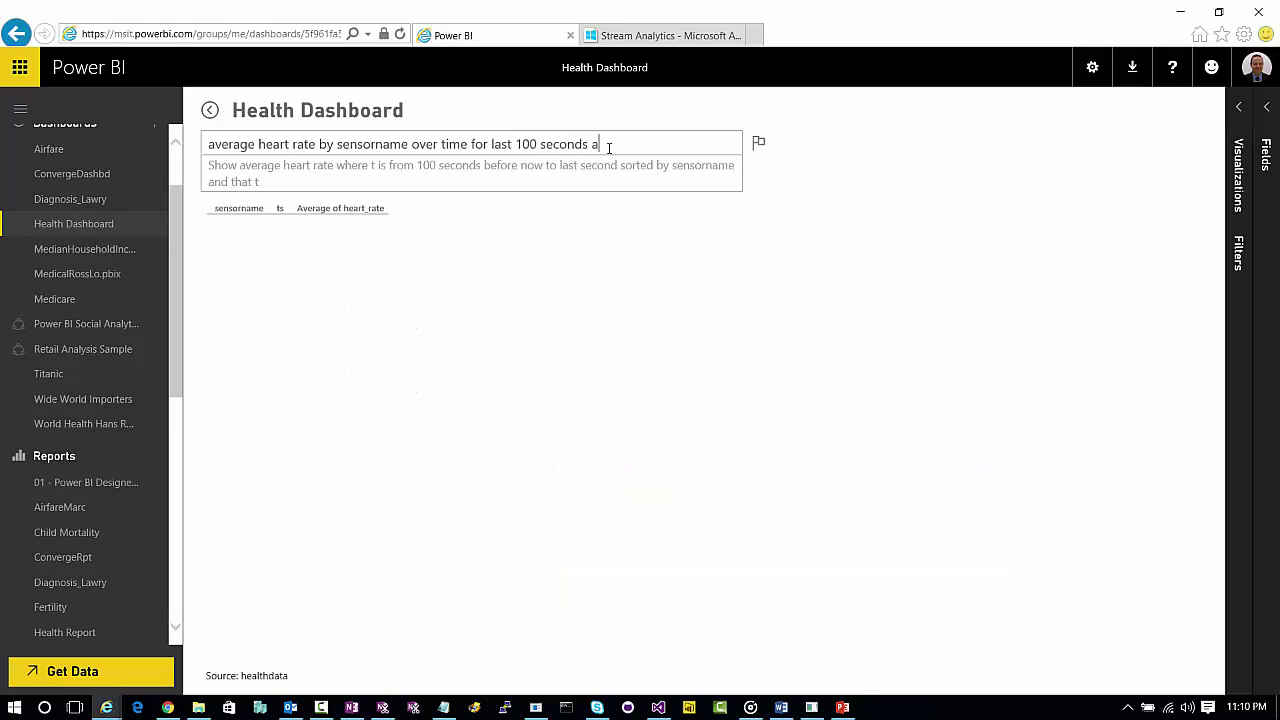
pyautogui.write('s line chart')
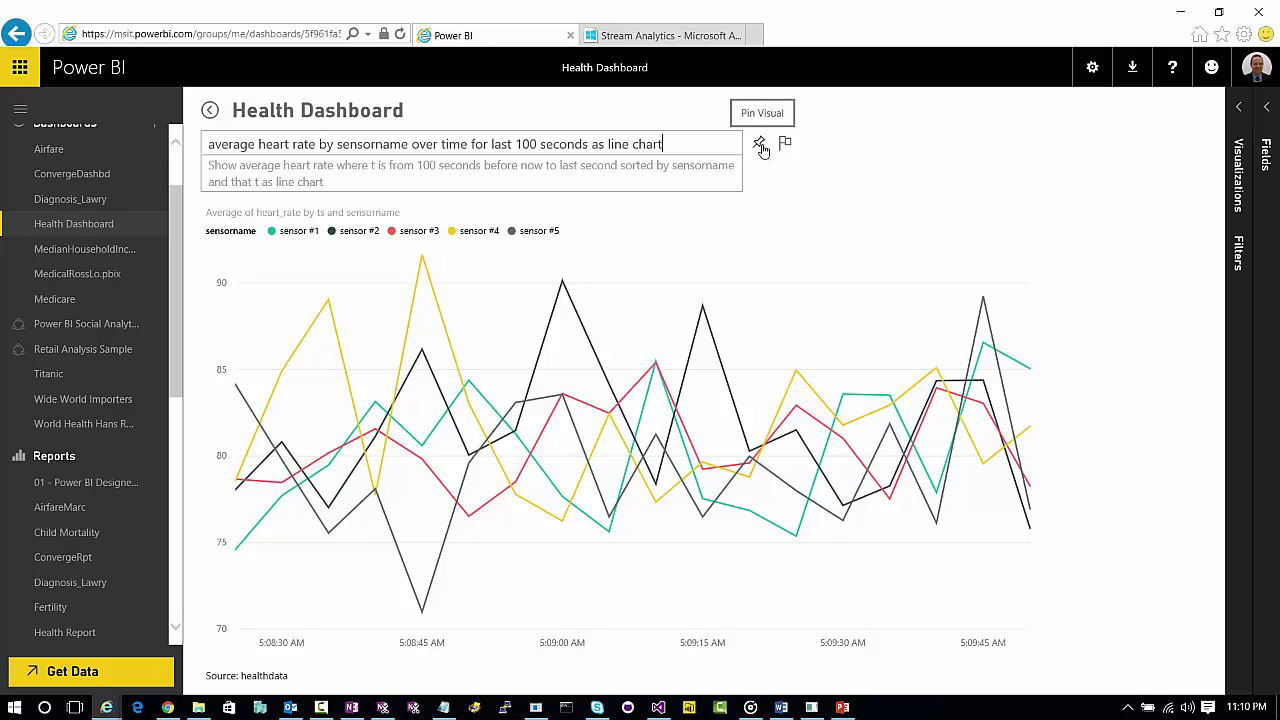
pyautogui.click(760, 145)
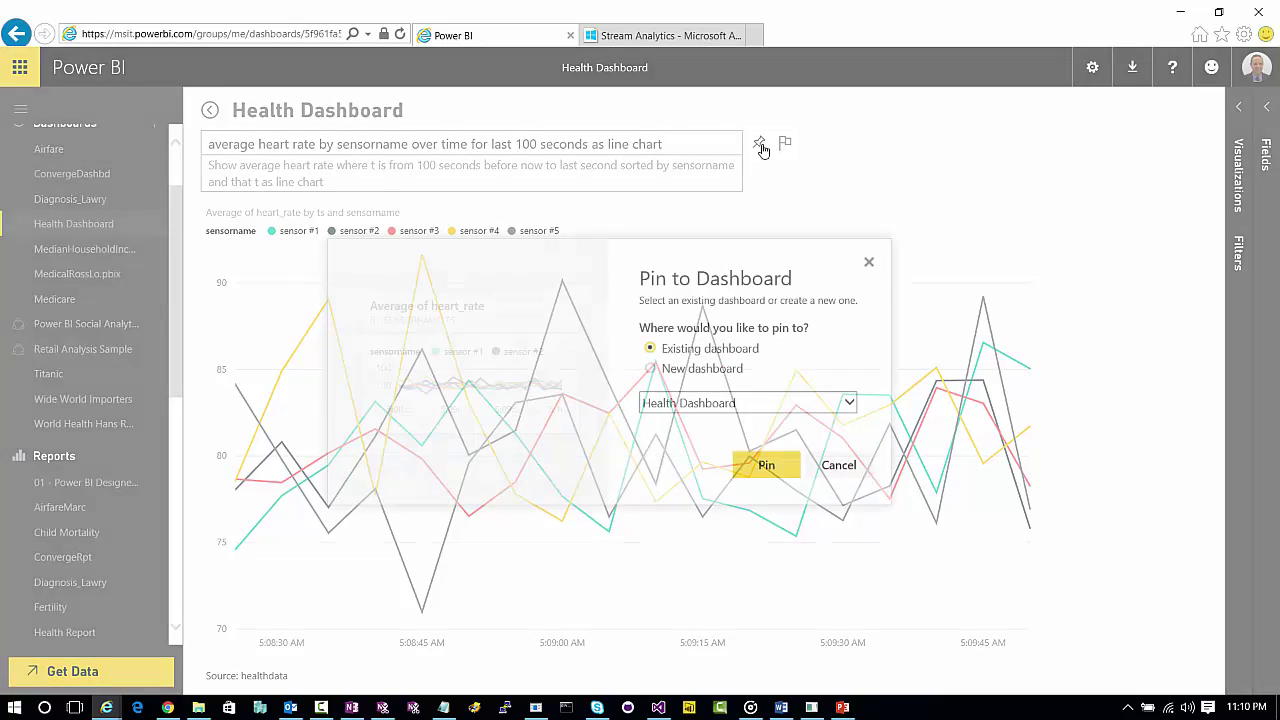
# Pin the heart-rate line chart, then ask for average oxygen sat by city for 100 seconds
pyautogui.click(752, 468)
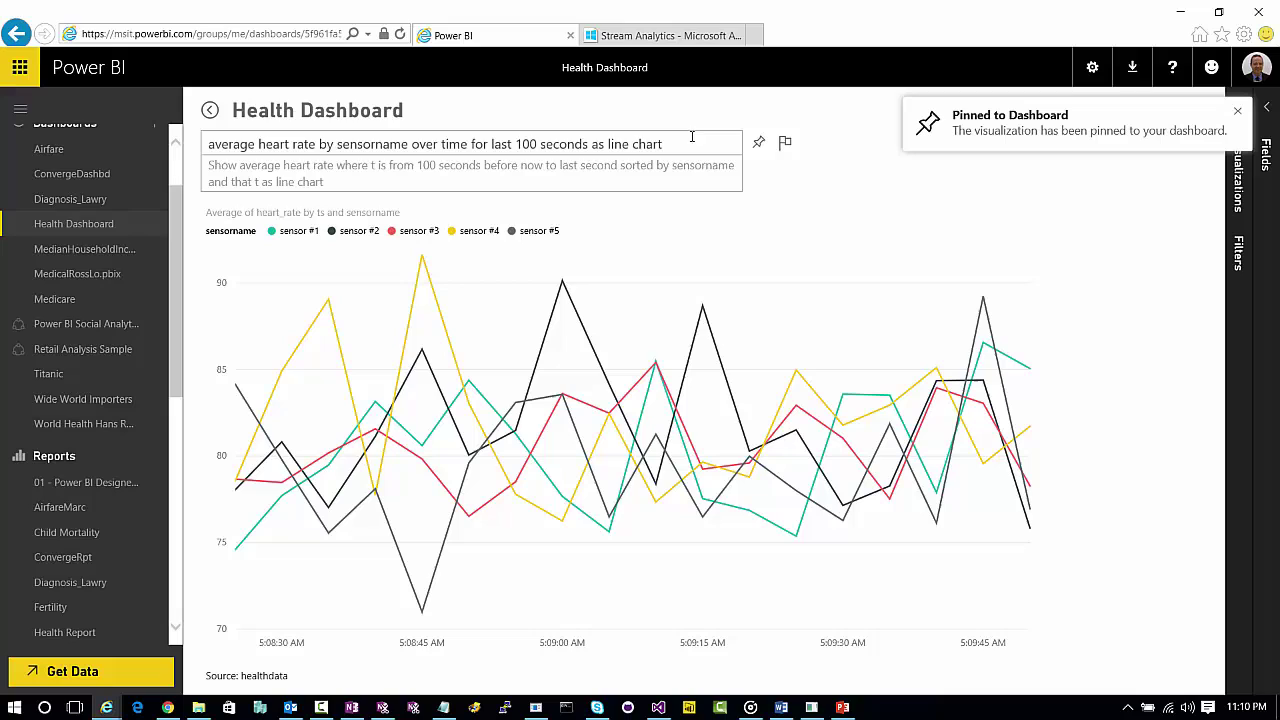
pyautogui.moveTo(688, 144); pyautogui.dragTo(135, 124)
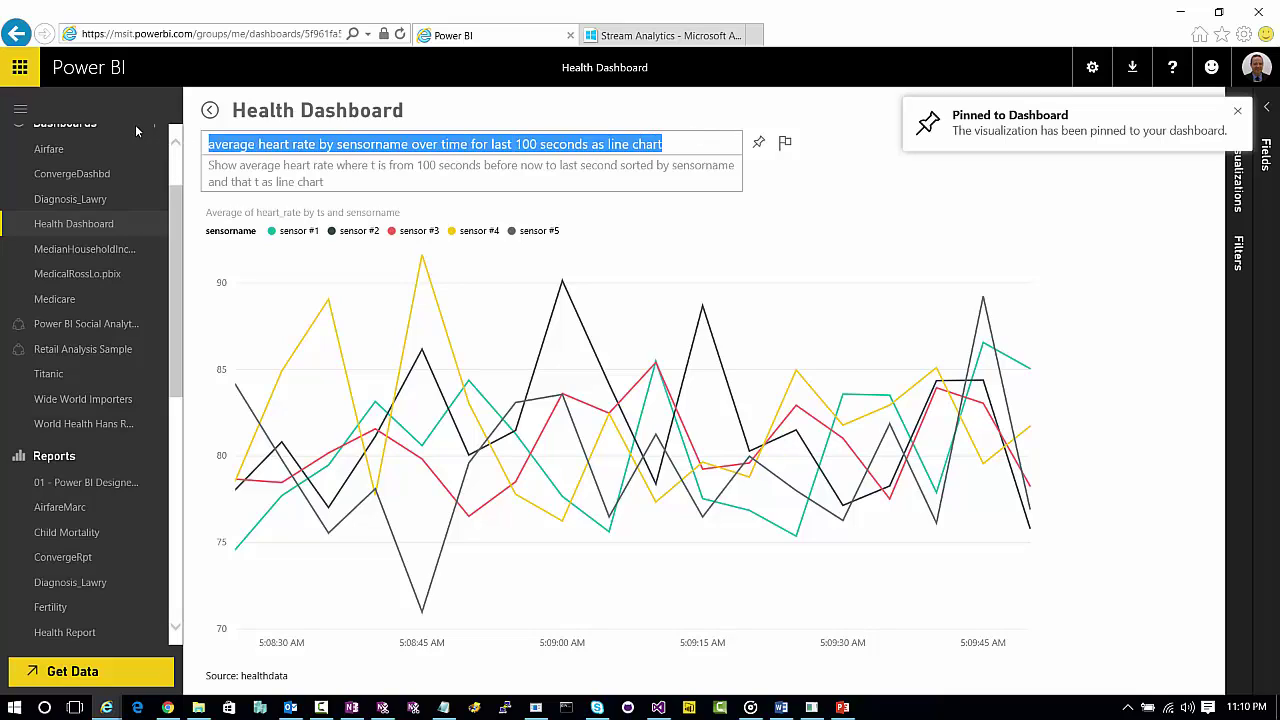
pyautogui.write('average ox')
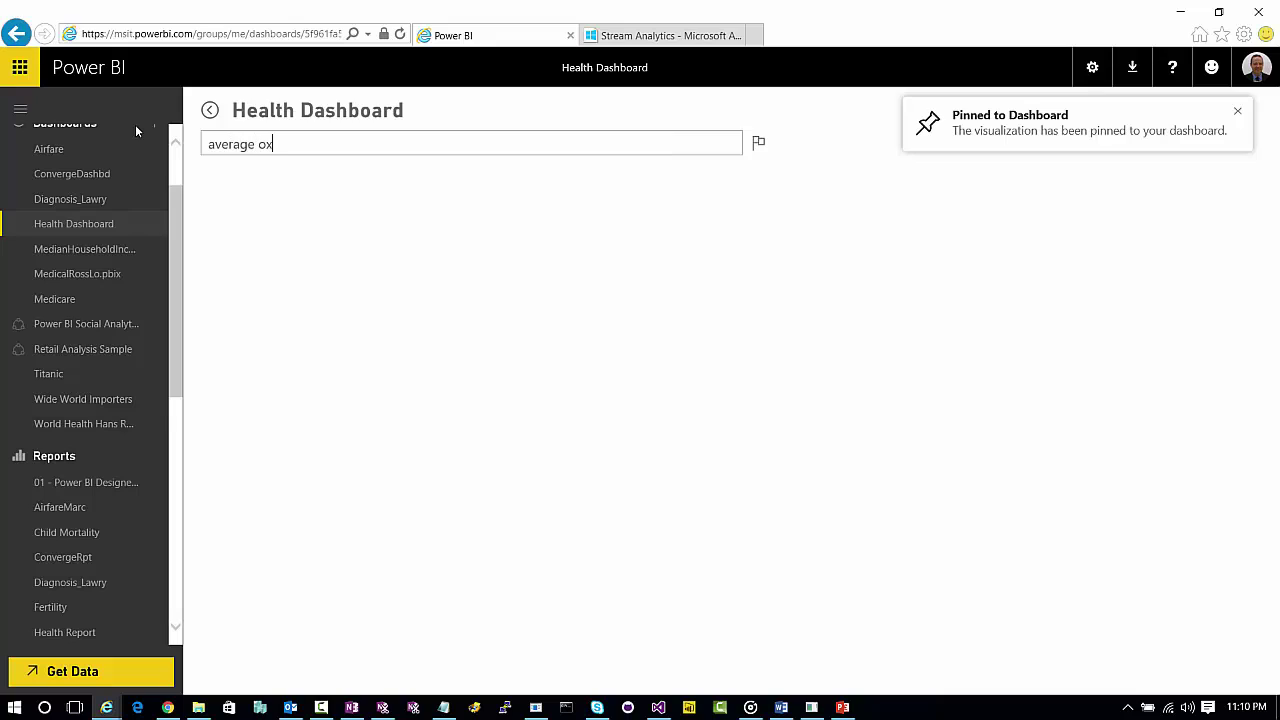
pyautogui.write('ygen s')
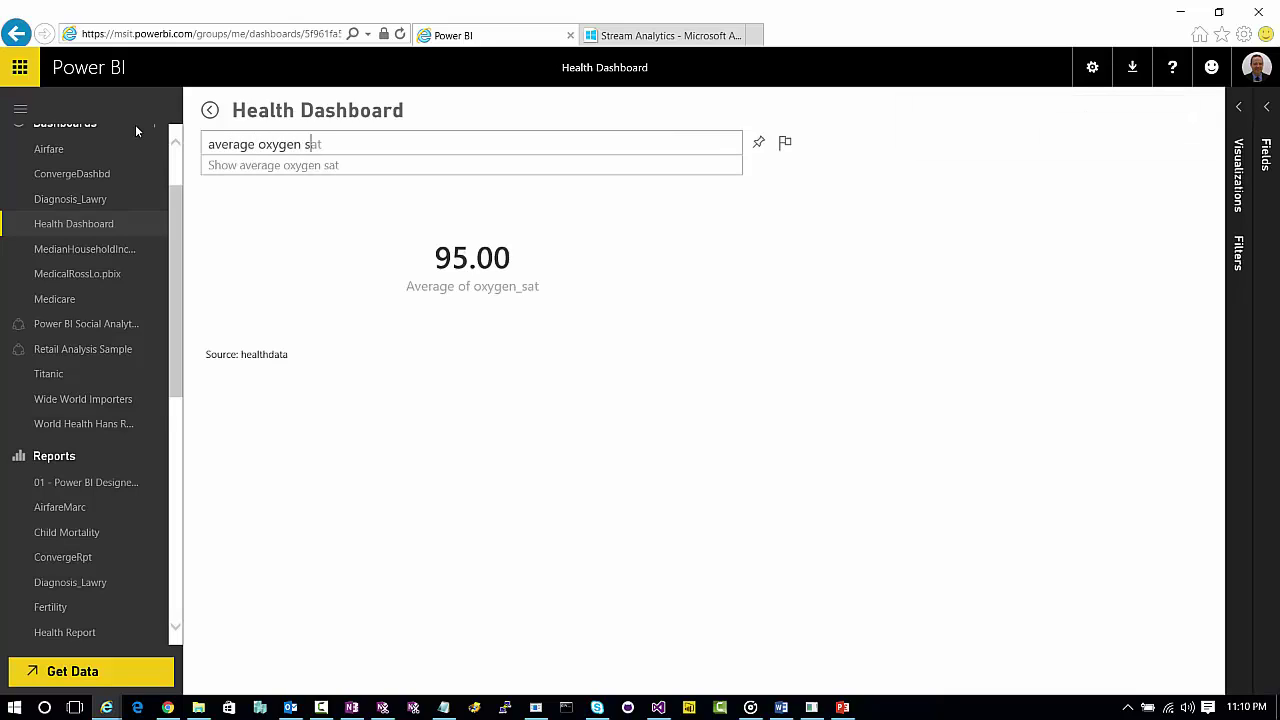
pyautogui.write('at by city')
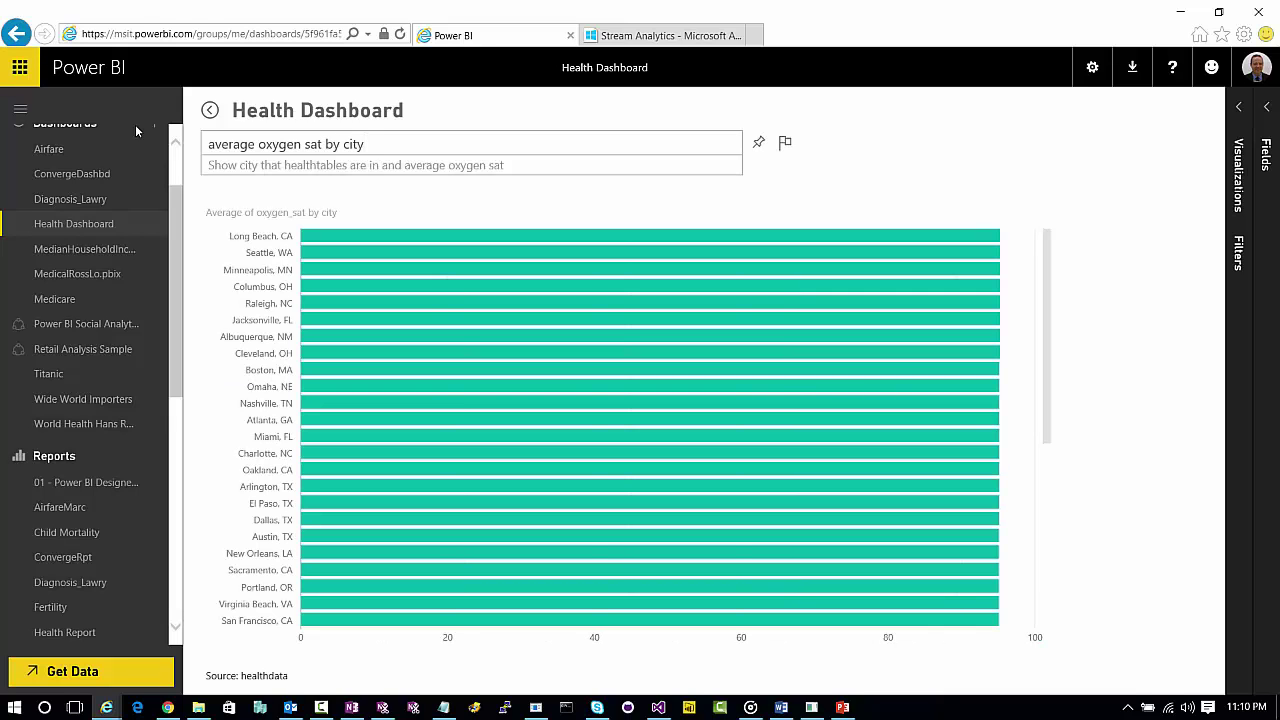
pyautogui.write(' for ')
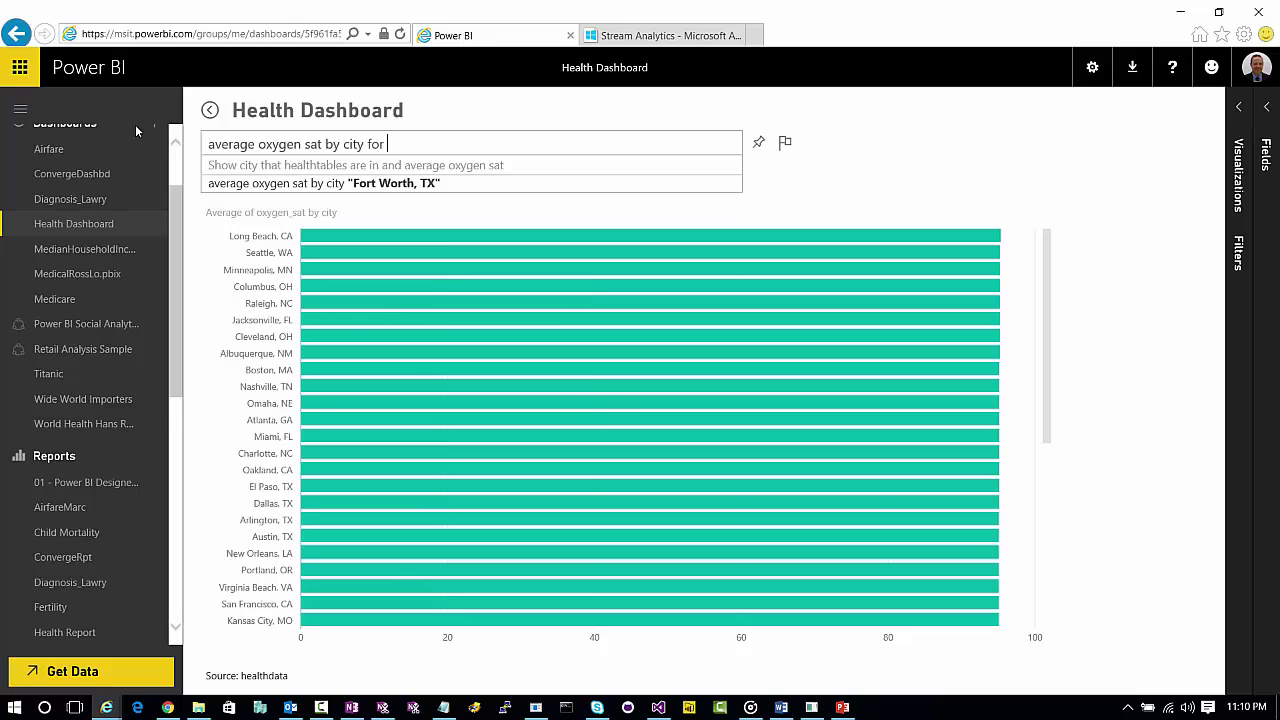
pyautogui.write('100')
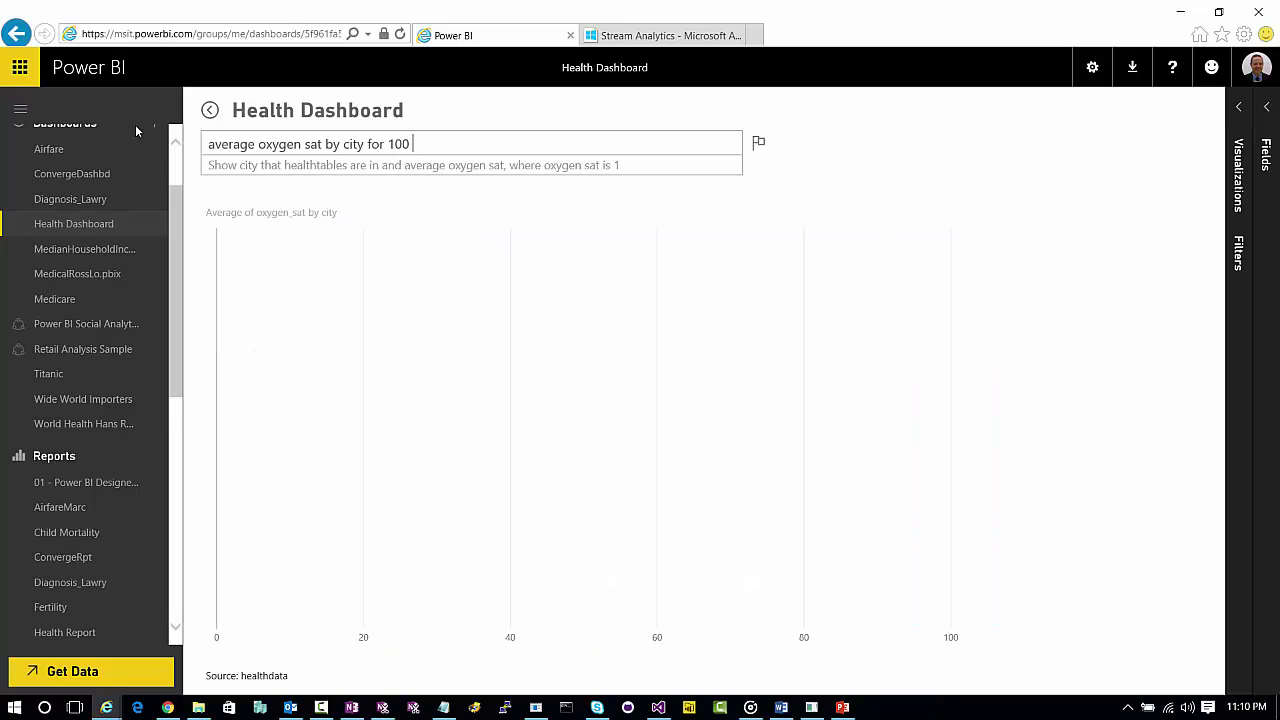
pyautogui.write(' seconds')
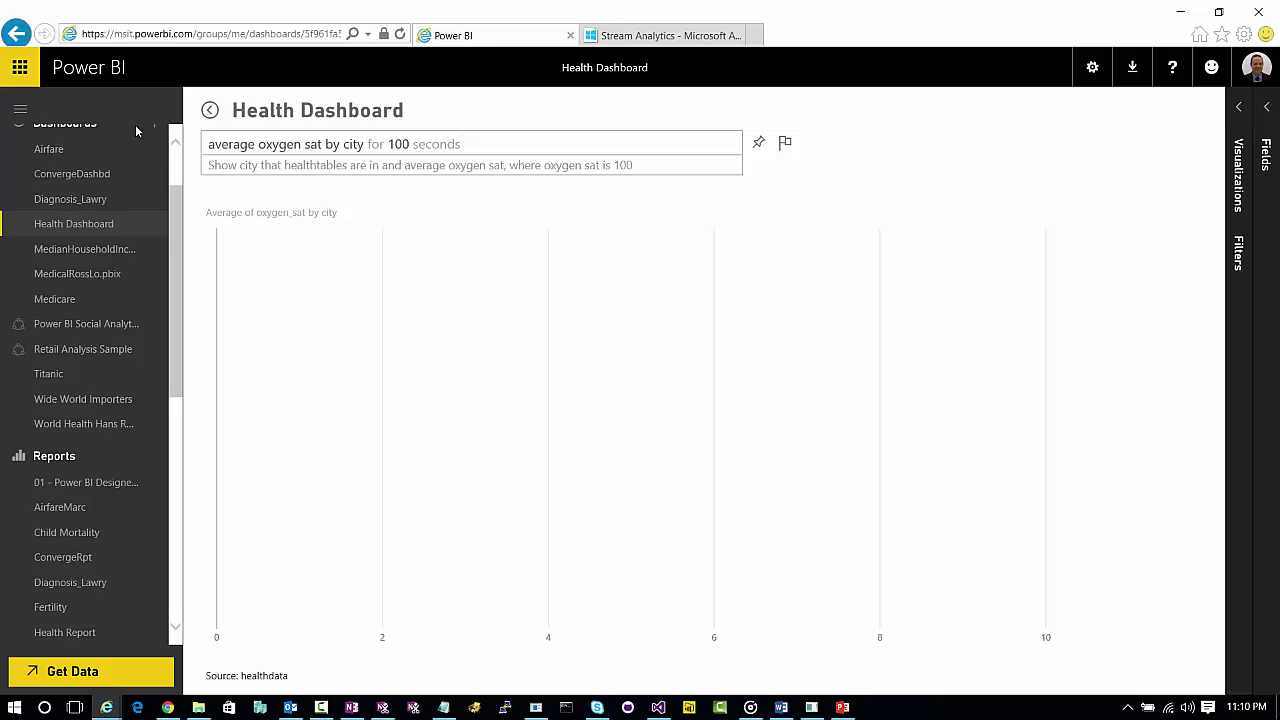
# Refine to 'average oxygen sat by city for last 100 seconds as map' and pin it to Health Dashboard
pyautogui.click(384, 143)
pyautogui.write('last')
pyautogui.click(513, 140)
pyautogui.write('as map')
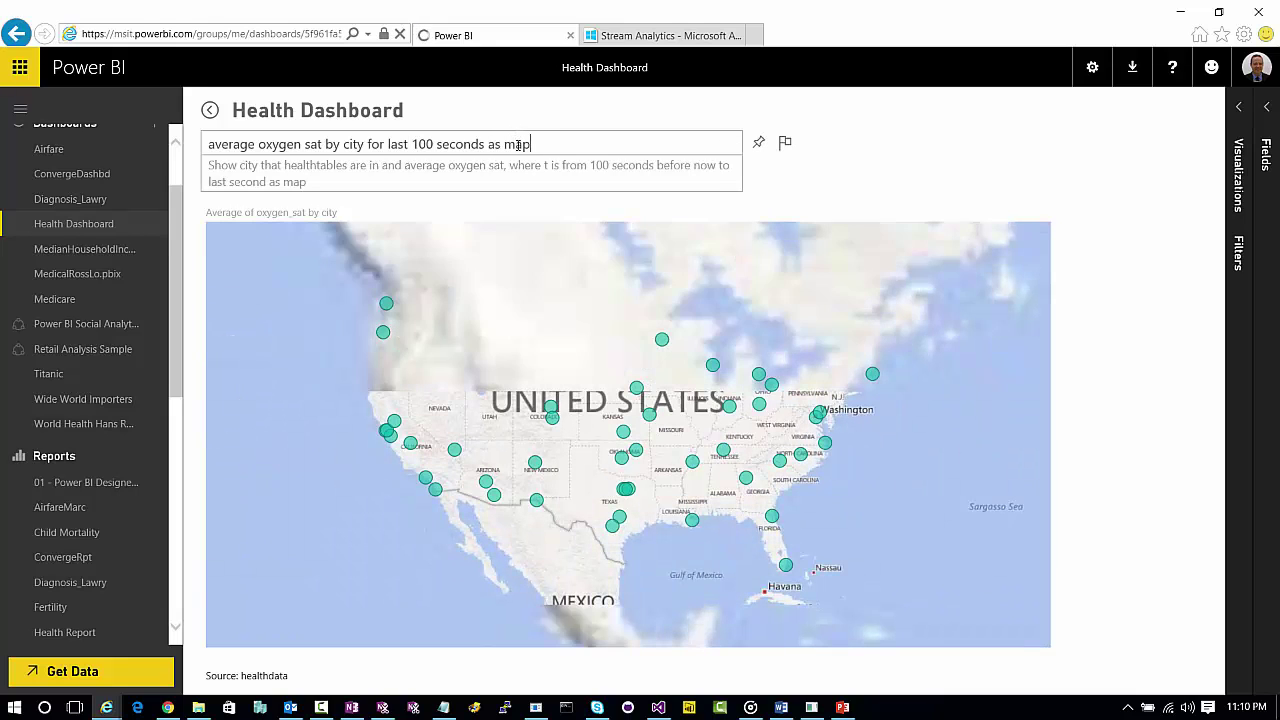
pyautogui.click(759, 145)
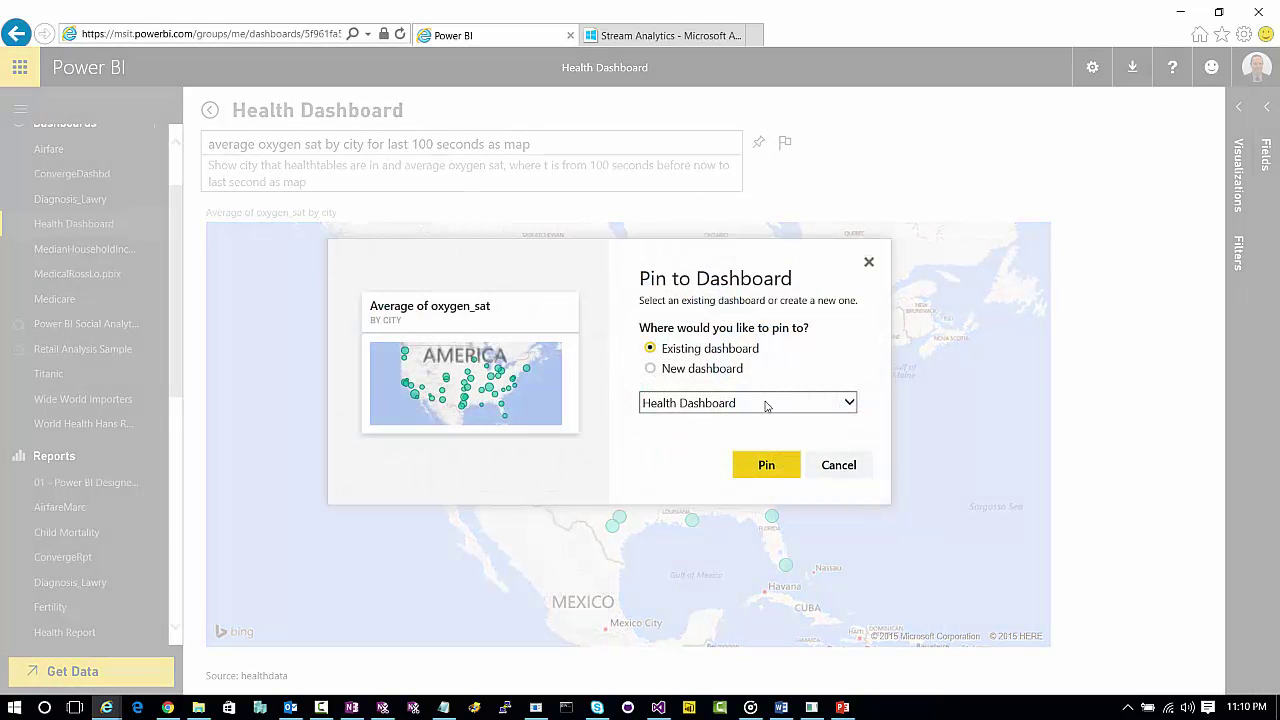
pyautogui.click(766, 466)
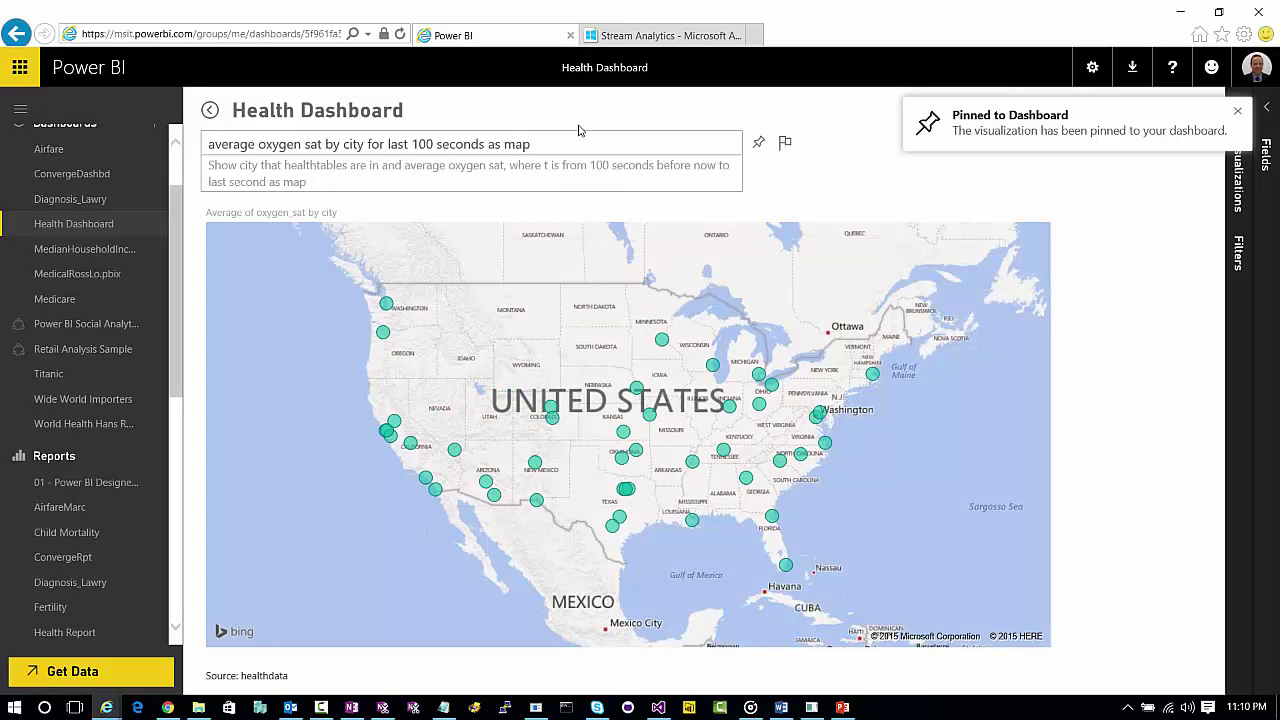
pyautogui.moveTo(550, 144); pyautogui.dragTo(191, 136)
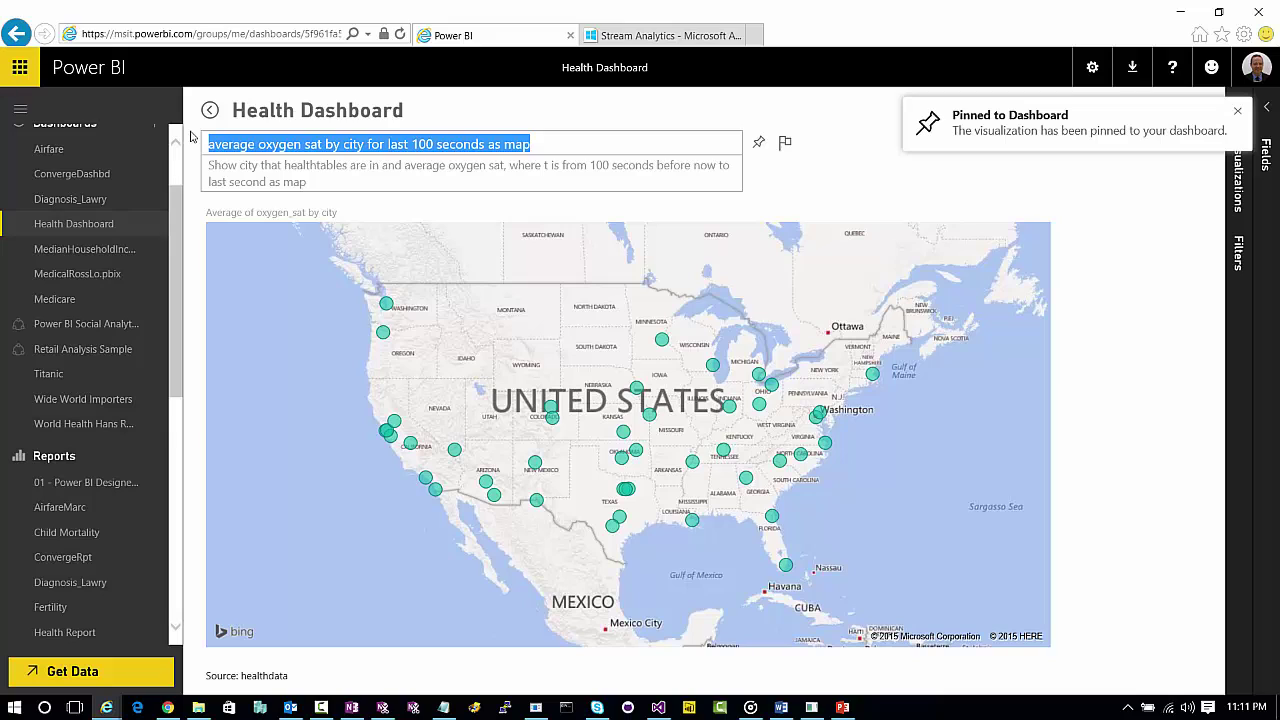
# Pin 'average respiratory rate by patientname for last 1 minutes as funnel chart' to Health Dashboard
pyautogui.write('average re')
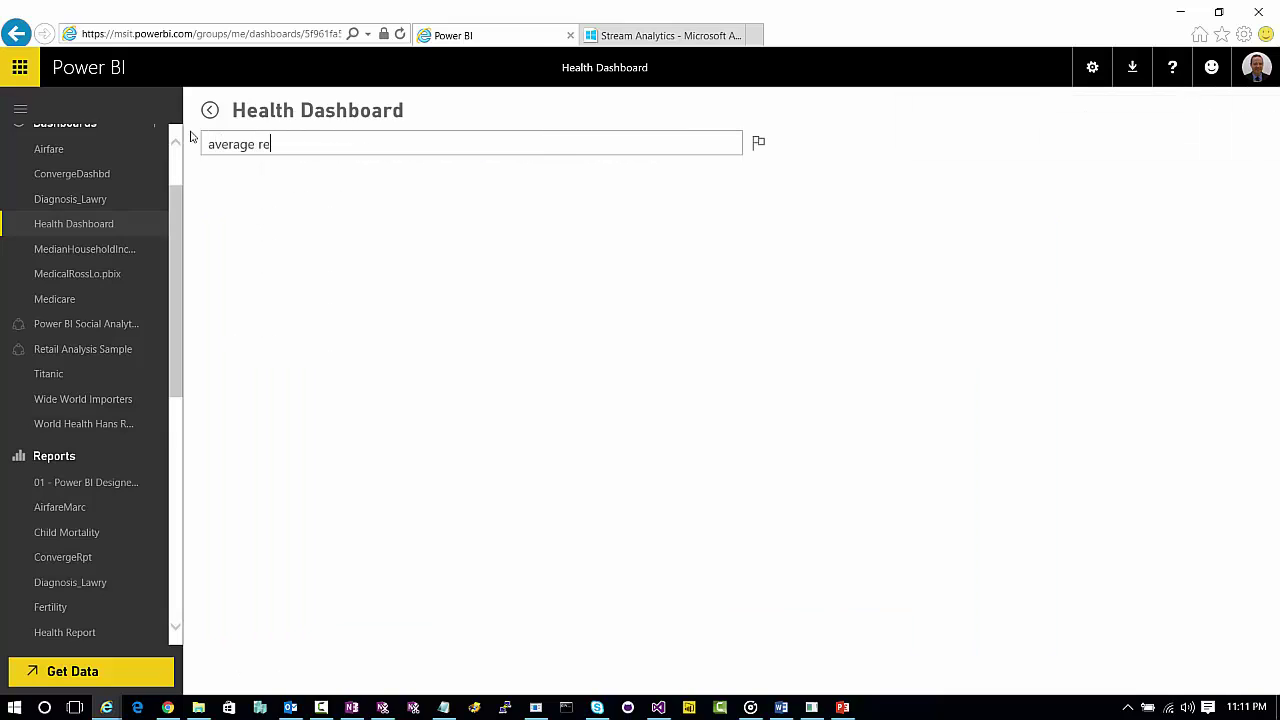
pyautogui.write('spira')
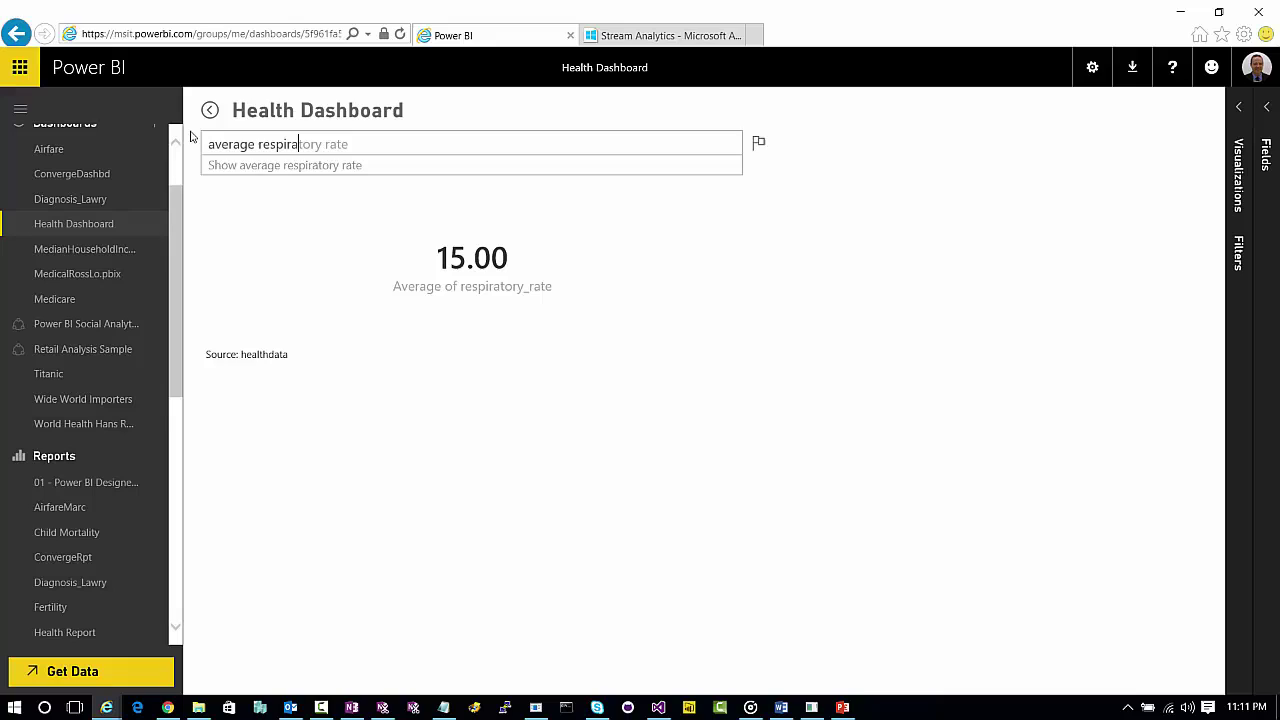
pyautogui.write('tory rate by patient na')
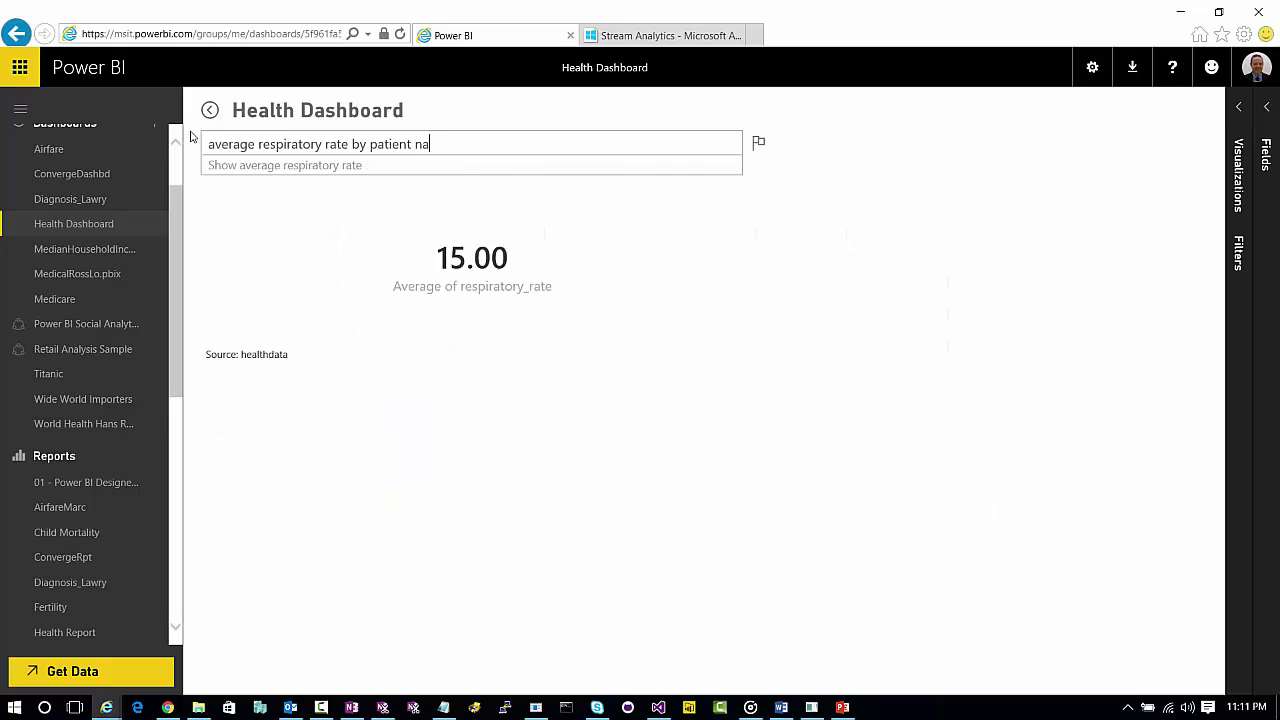
pyautogui.write('me for last ')
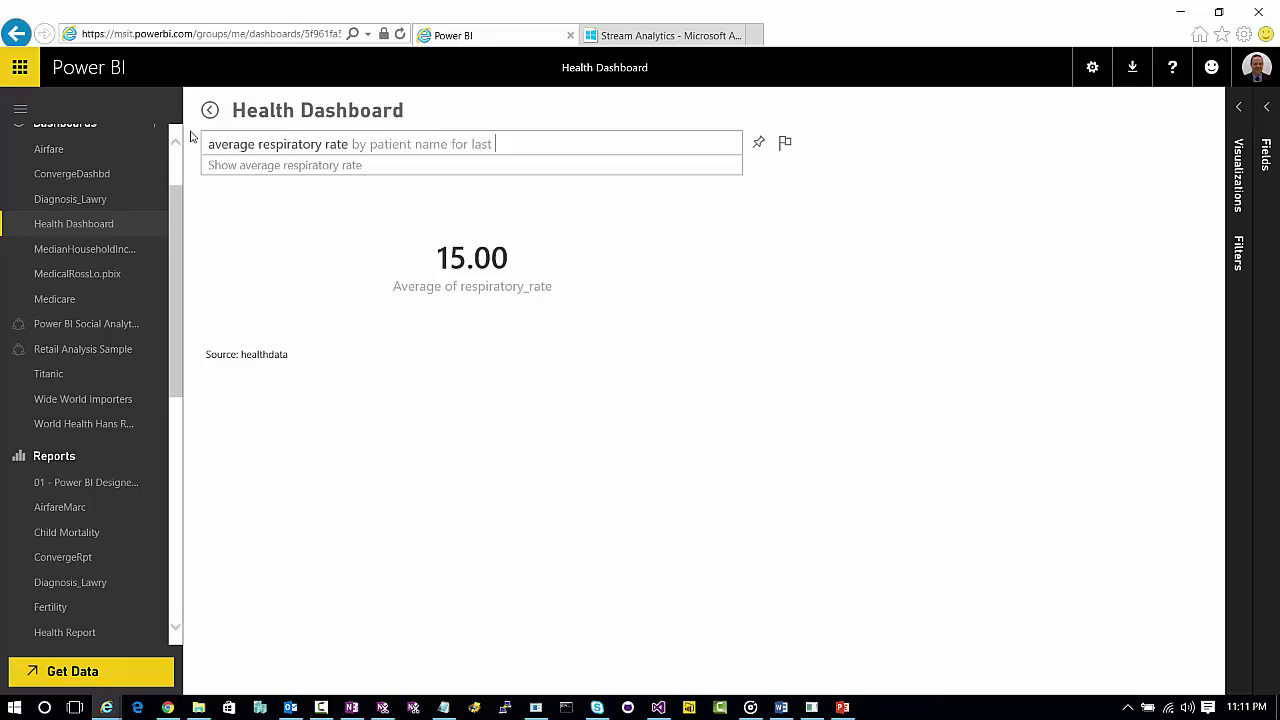
pyautogui.write('1 minutes')
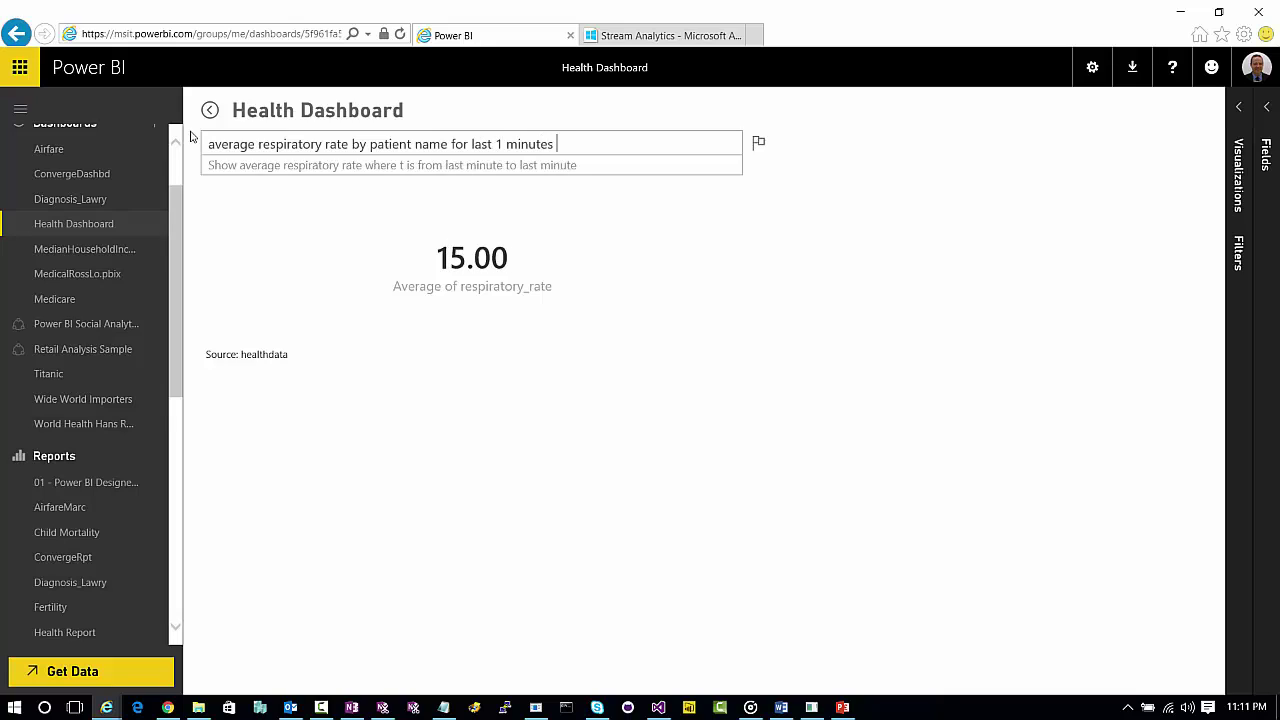
pyautogui.write(' as funnel chart')
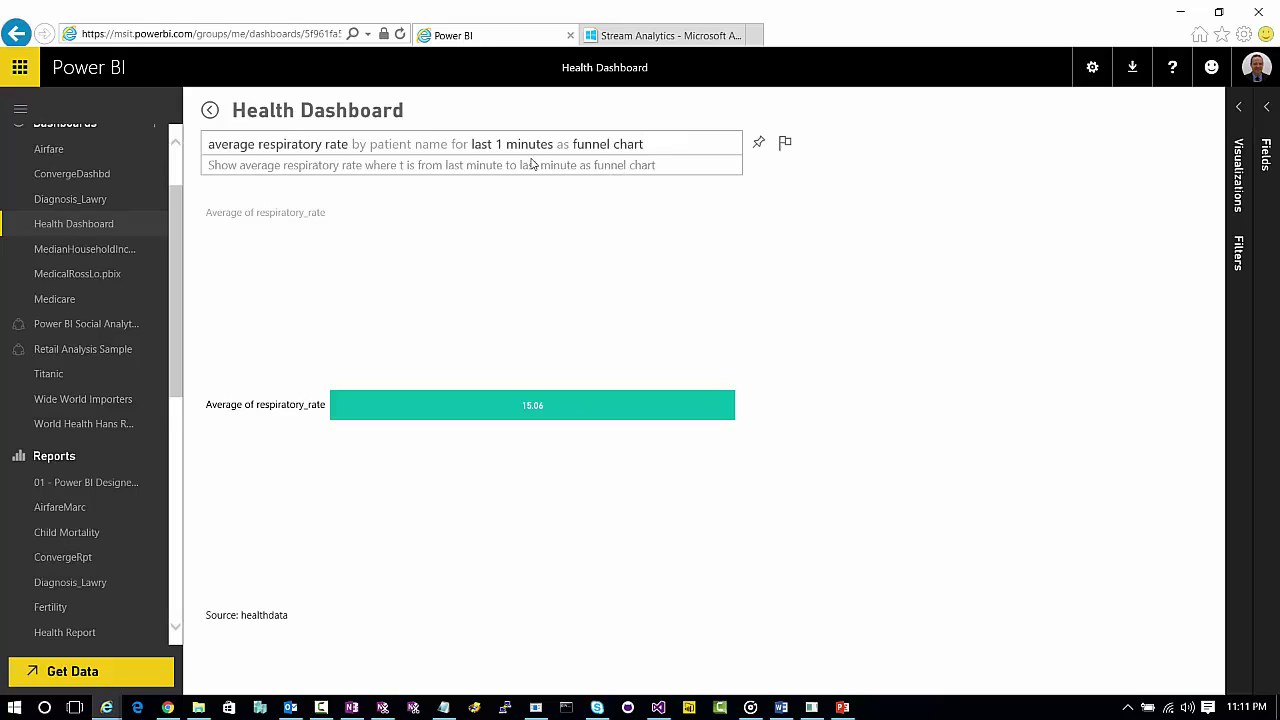
pyautogui.click(416, 144)
pyautogui.press('BackSpace')
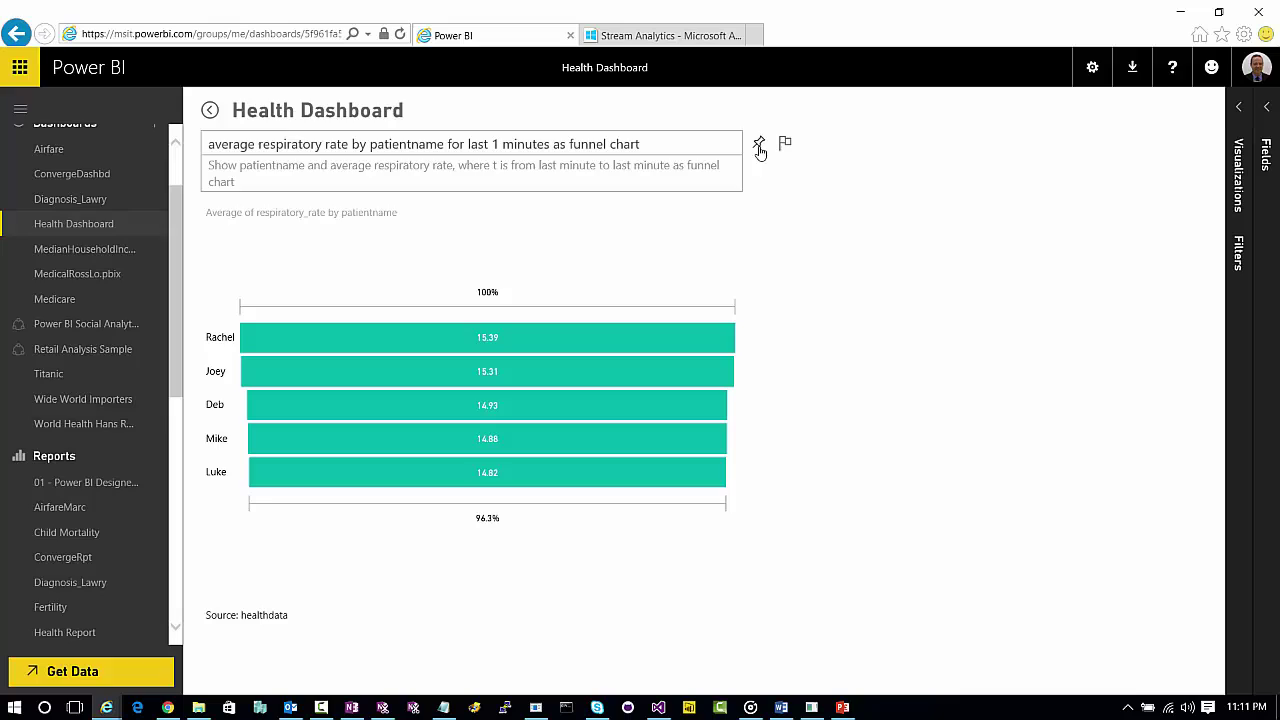
pyautogui.click(760, 146)
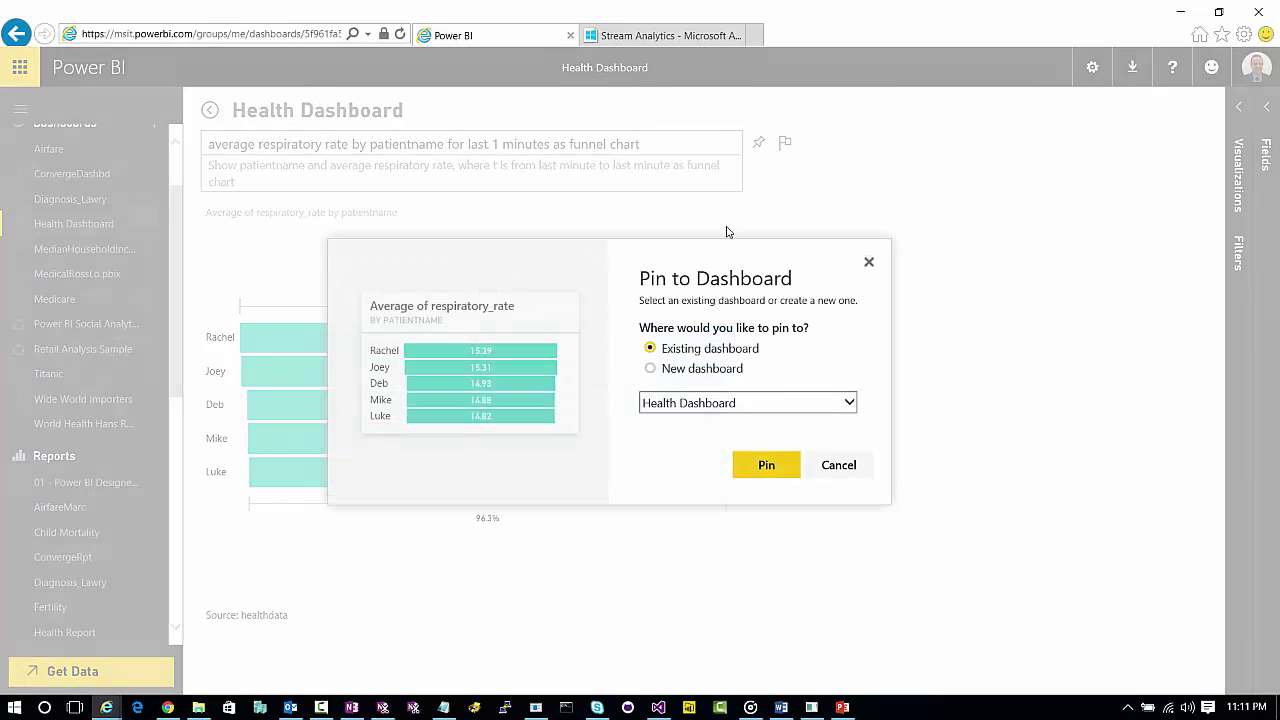
pyautogui.click(752, 474)
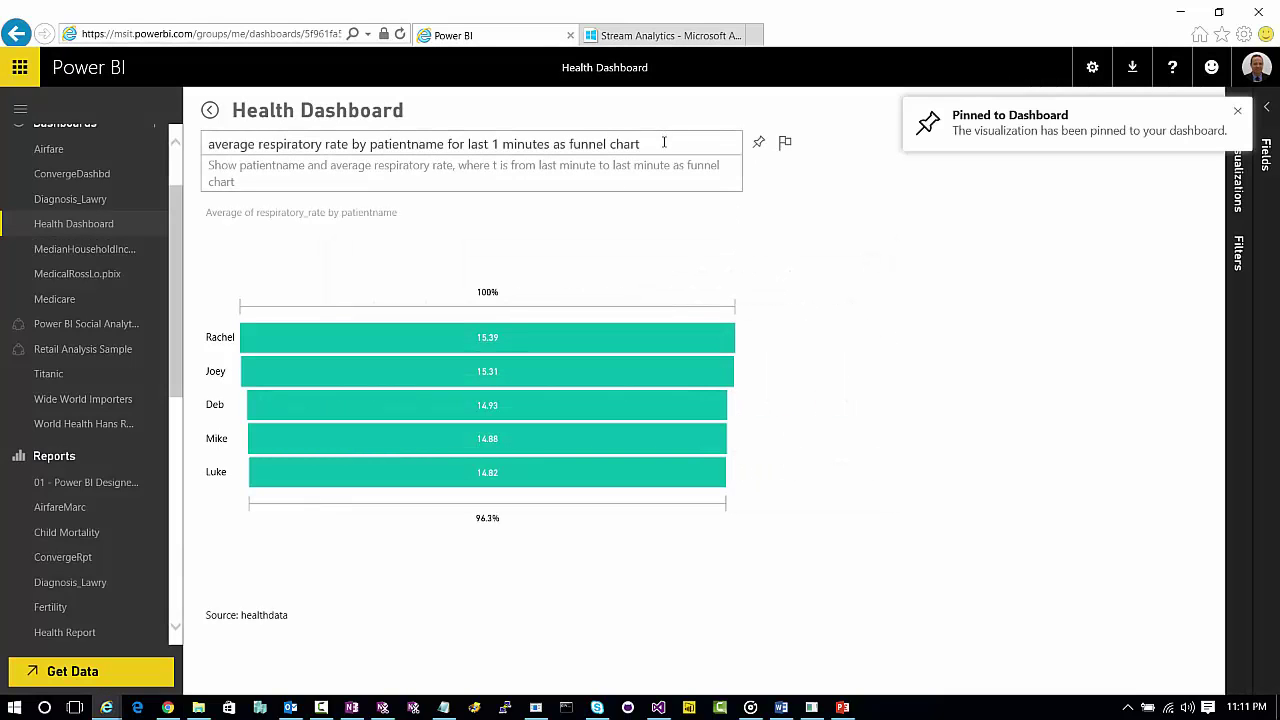
# Pin 'average activity level by sensorname by city as treemap for last 50 seconds' to Health Dashboard
pyautogui.moveTo(663, 143); pyautogui.dragTo(49, 140)
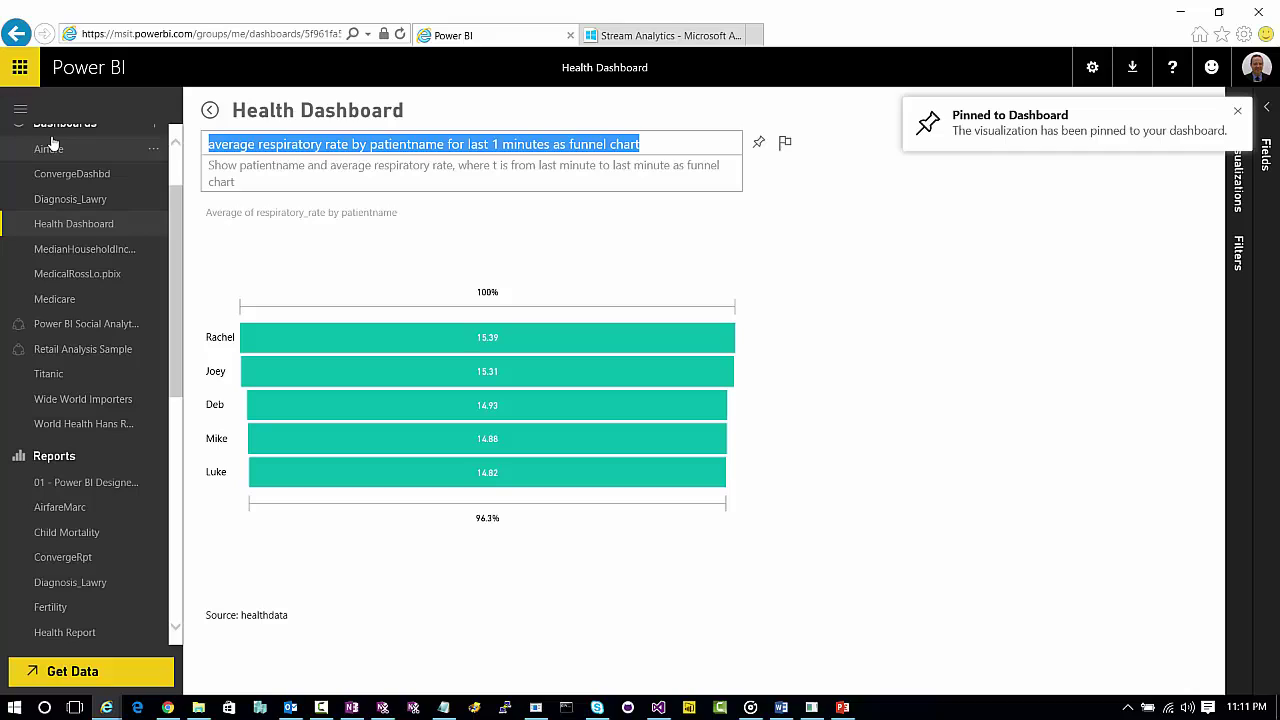
pyautogui.write('average ')
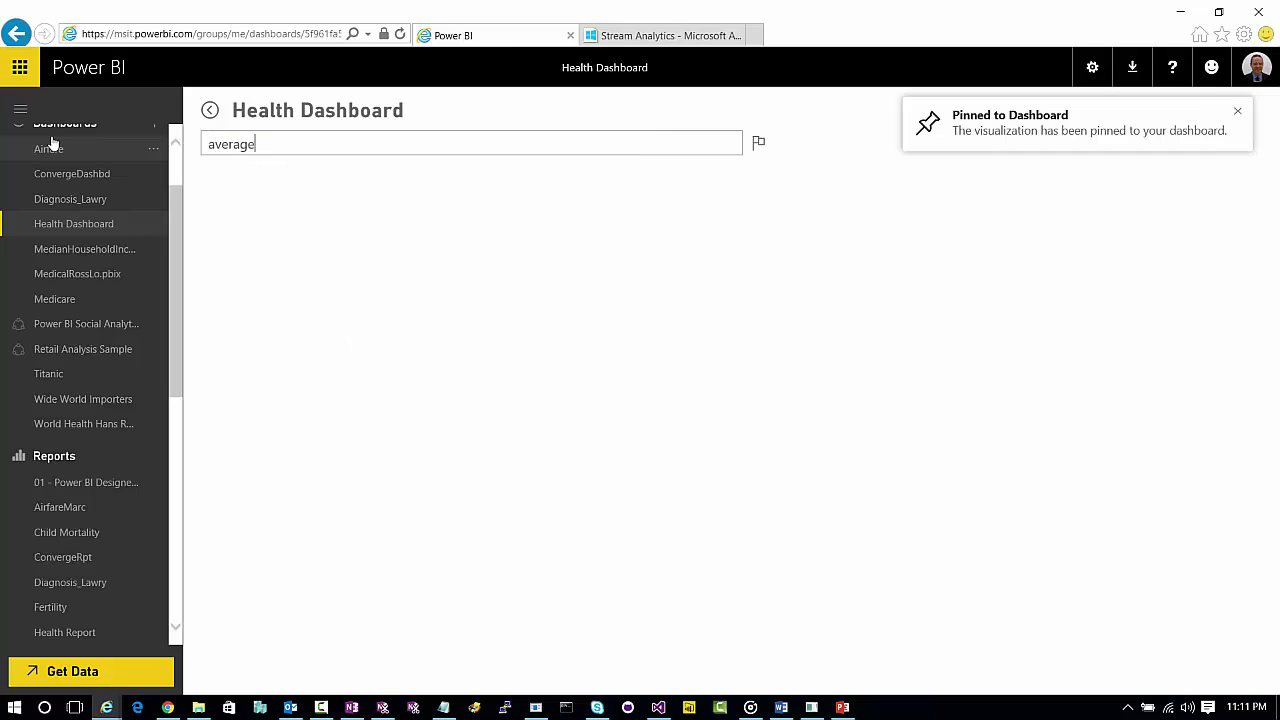
pyautogui.write('ac')
pyautogui.write(' activity ')
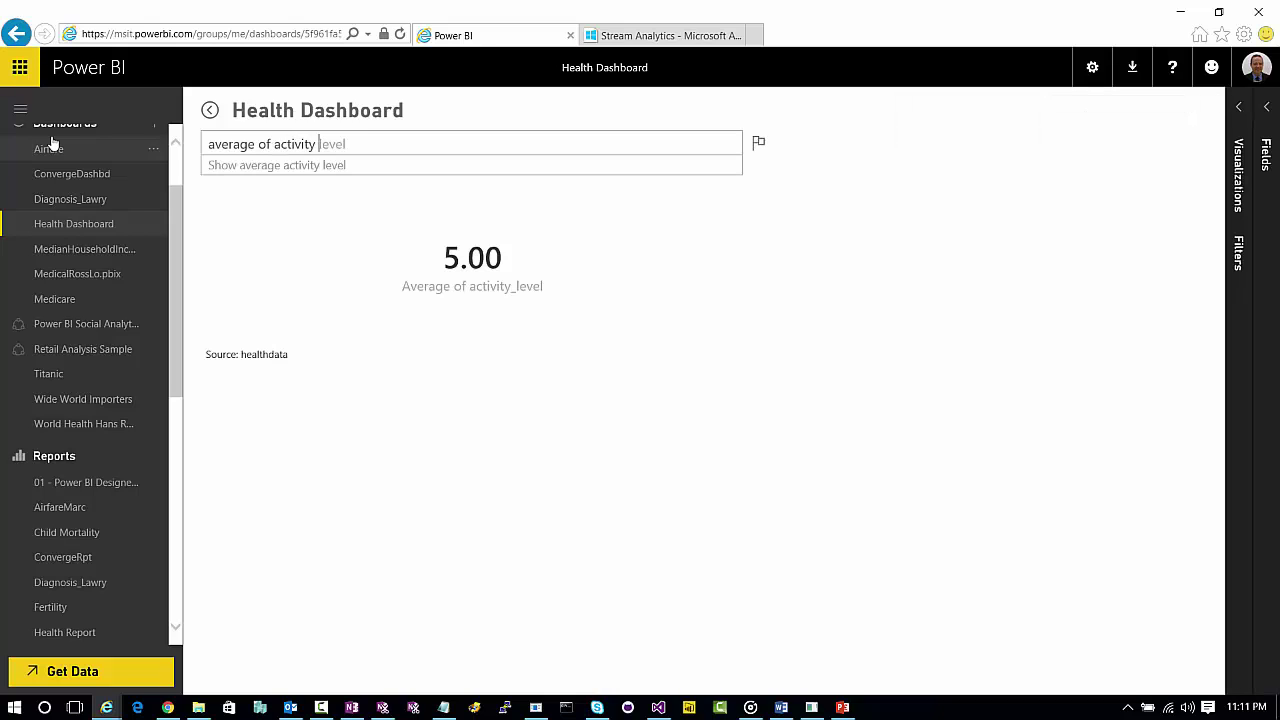
pyautogui.write('level by se')
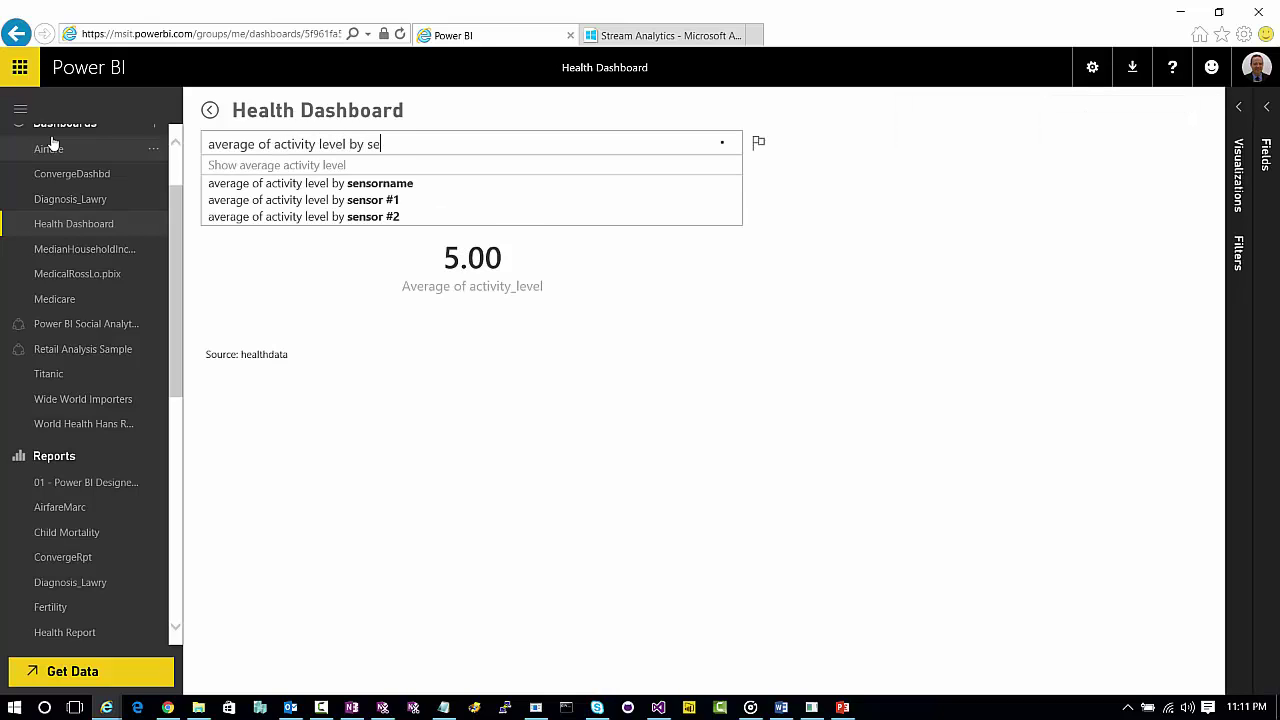
pyautogui.write('nsorname')
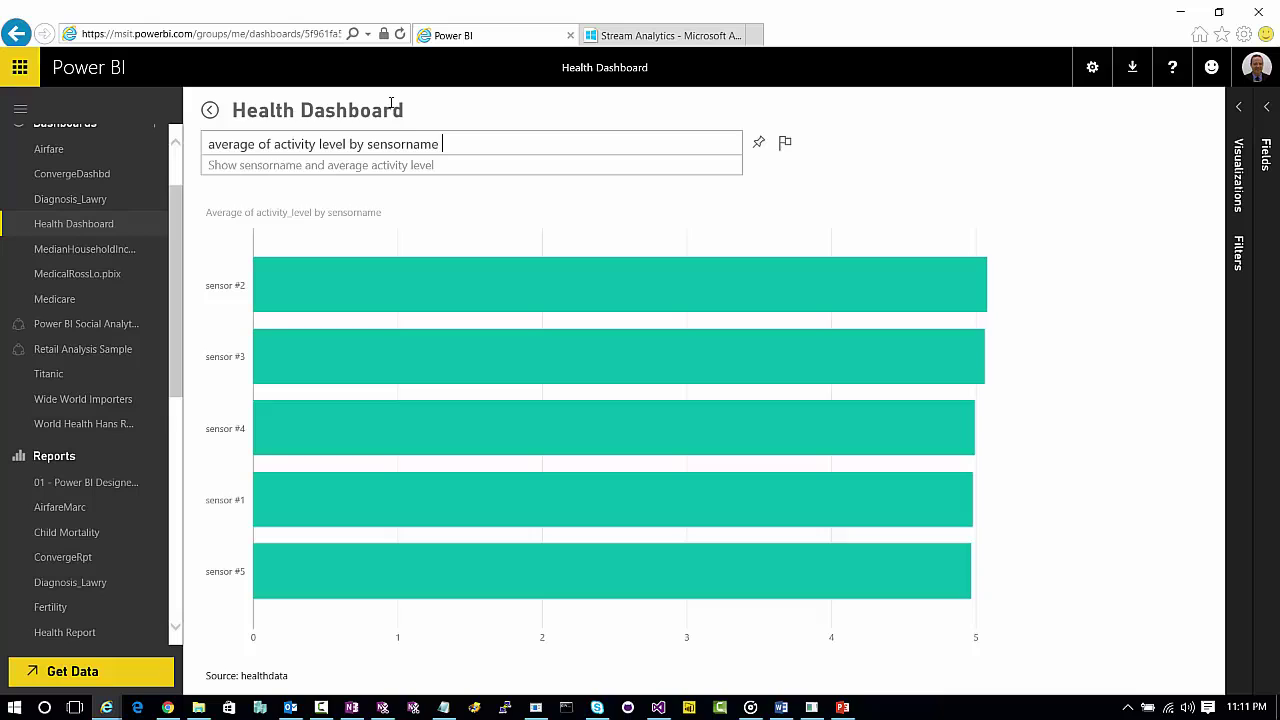
pyautogui.write('by city')
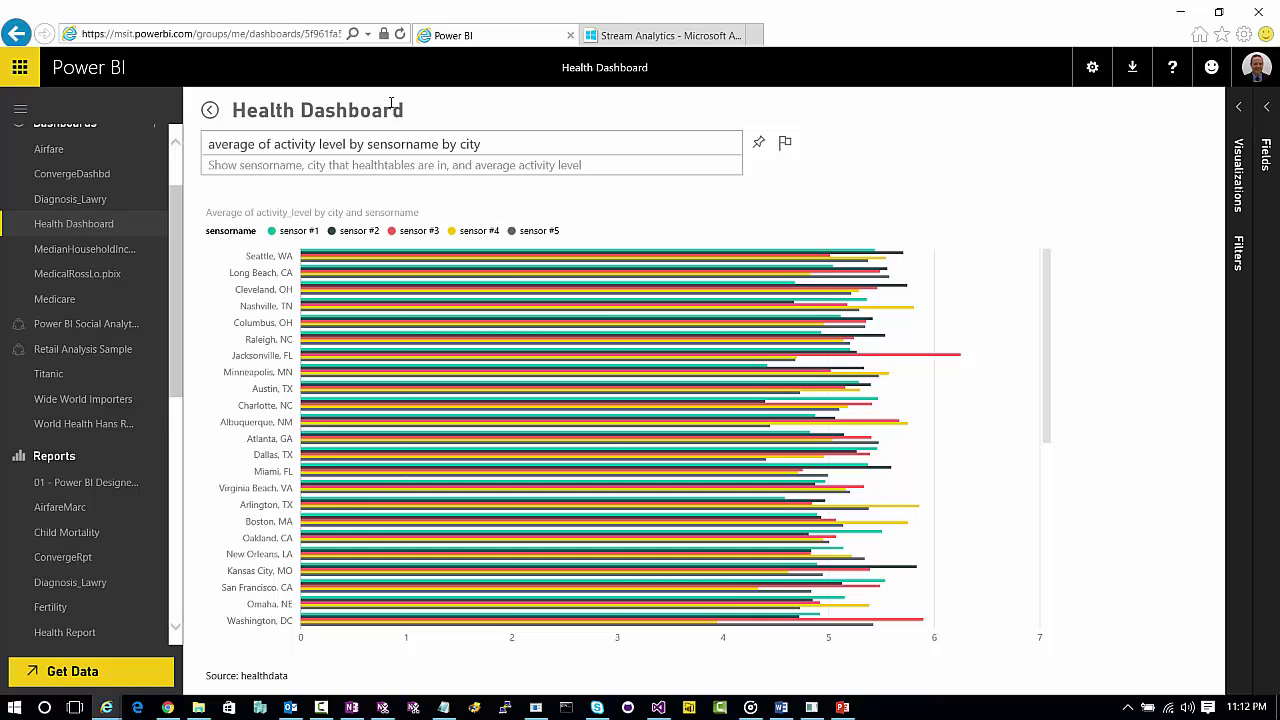
pyautogui.write(' as treemap for ')
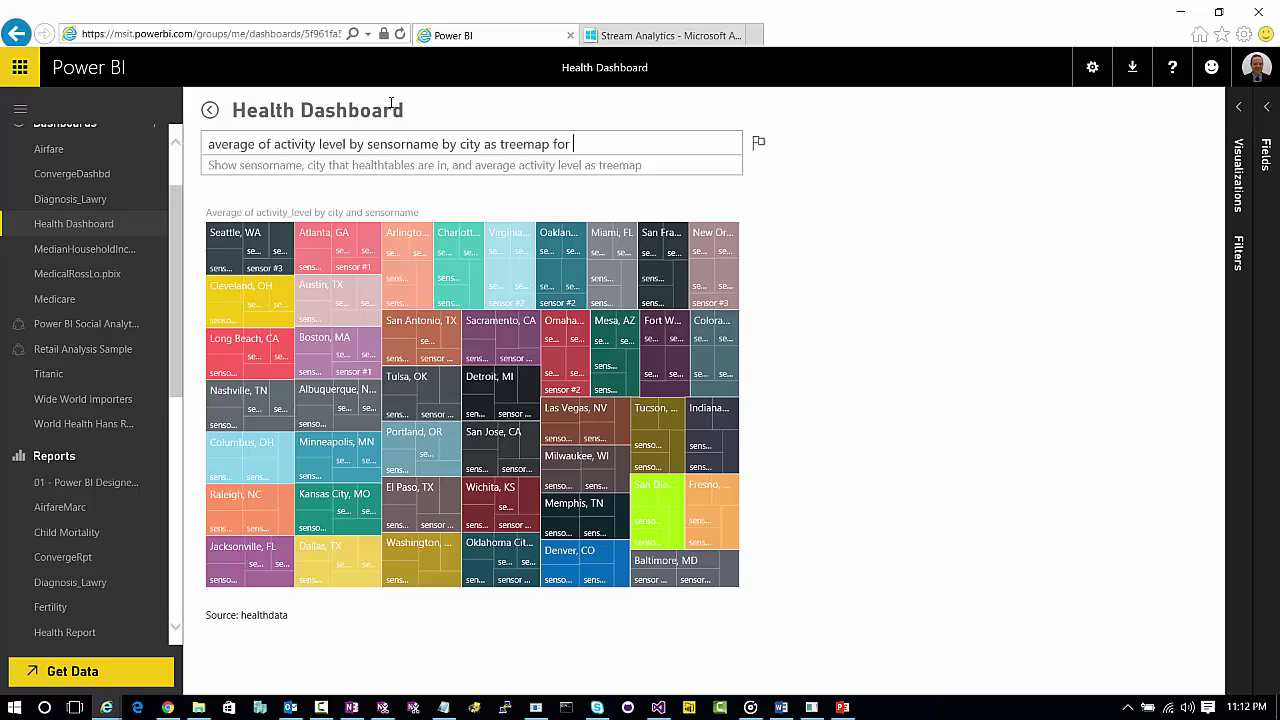
pyautogui.write('last 50 seconds')
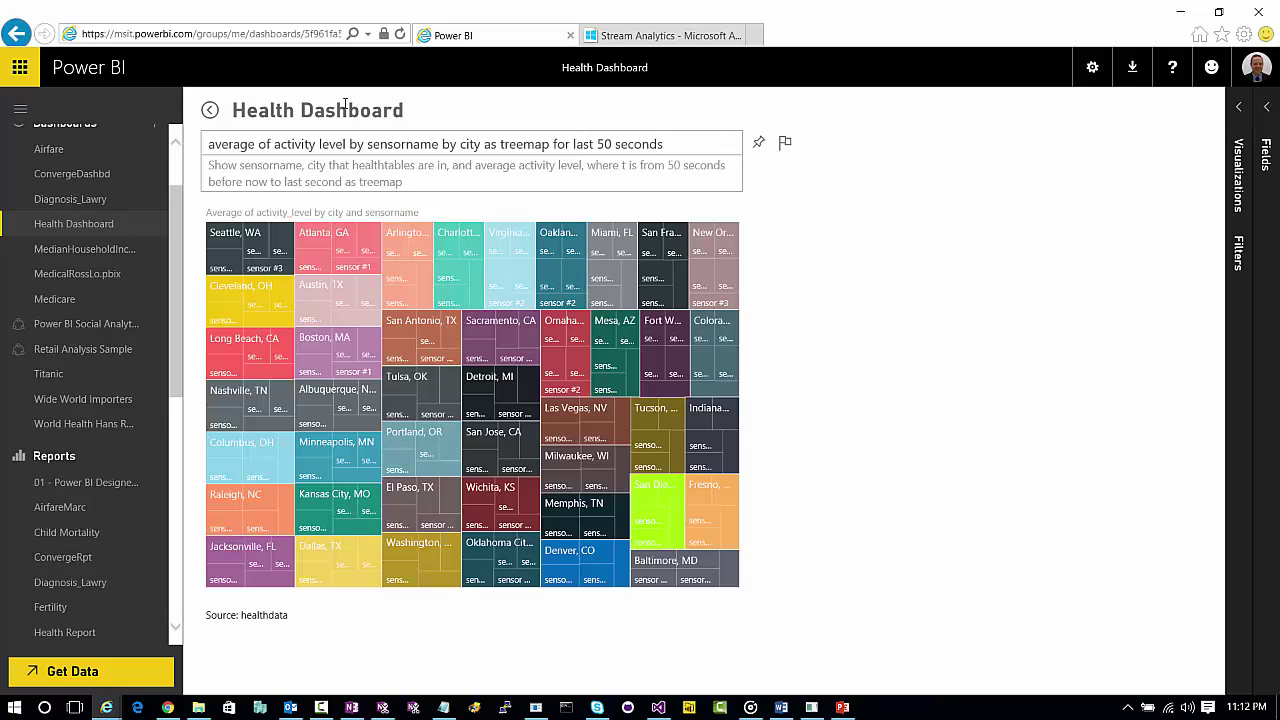
pyautogui.click(759, 147)
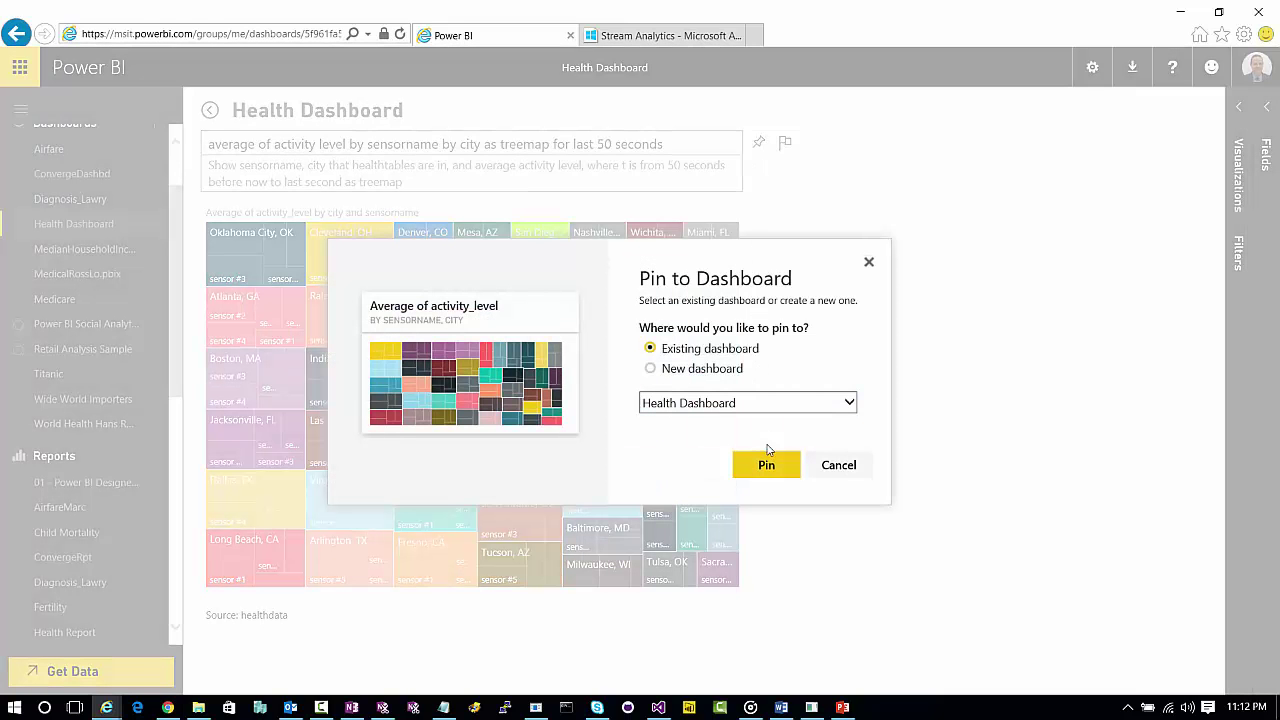
pyautogui.click(766, 466)
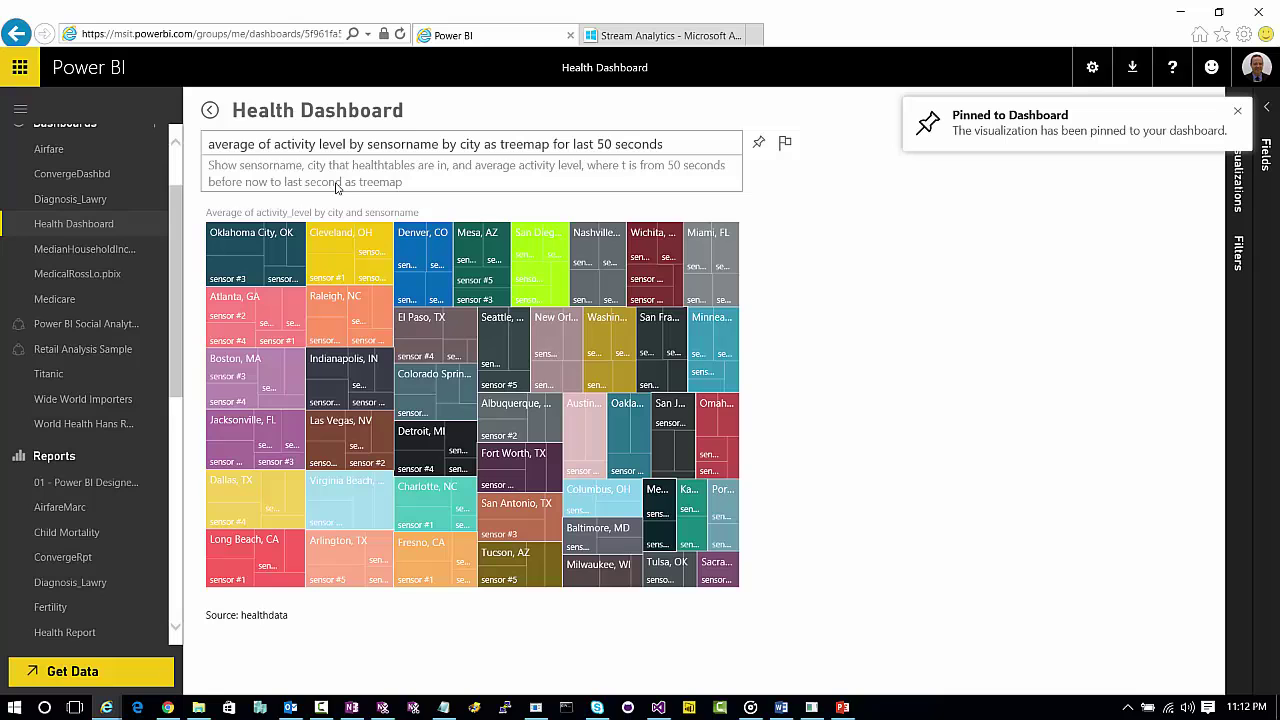
# Return to Health Dashboard and briefly restore the browser to show the streaming sensor console
pyautogui.click(211, 111)
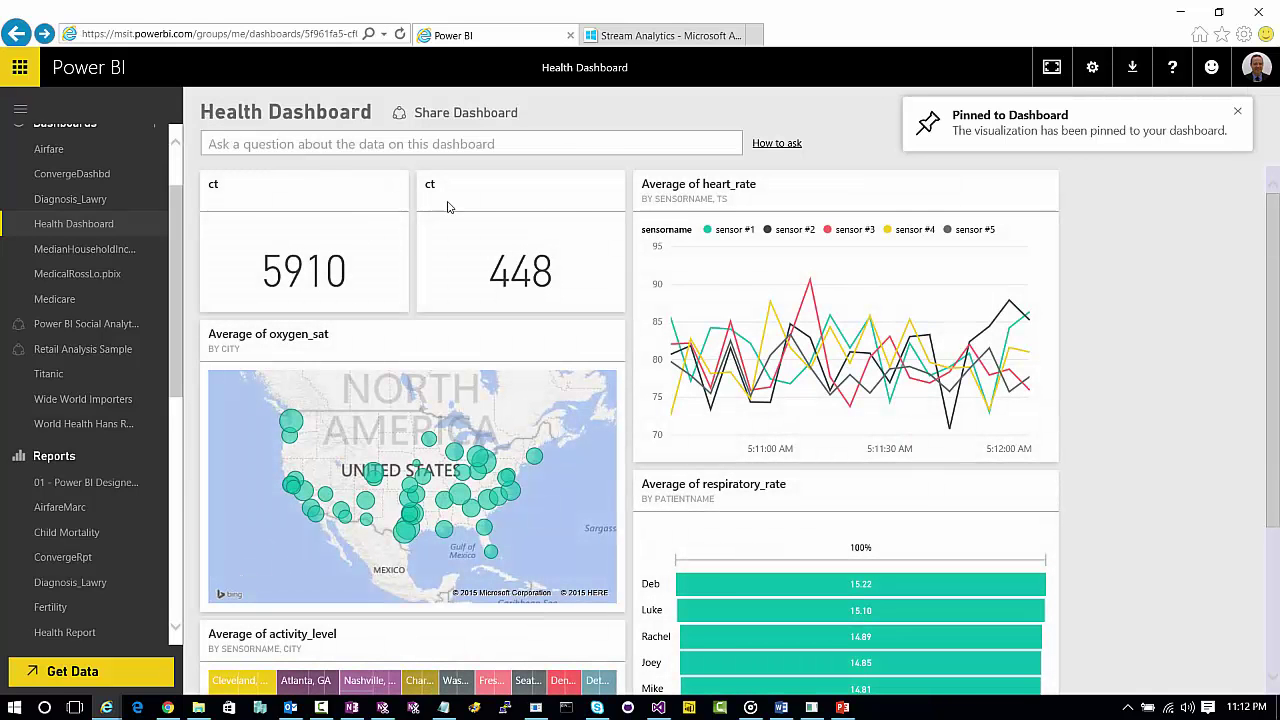
pyautogui.moveTo(1271, 376); pyautogui.dragTo(1276, 392)
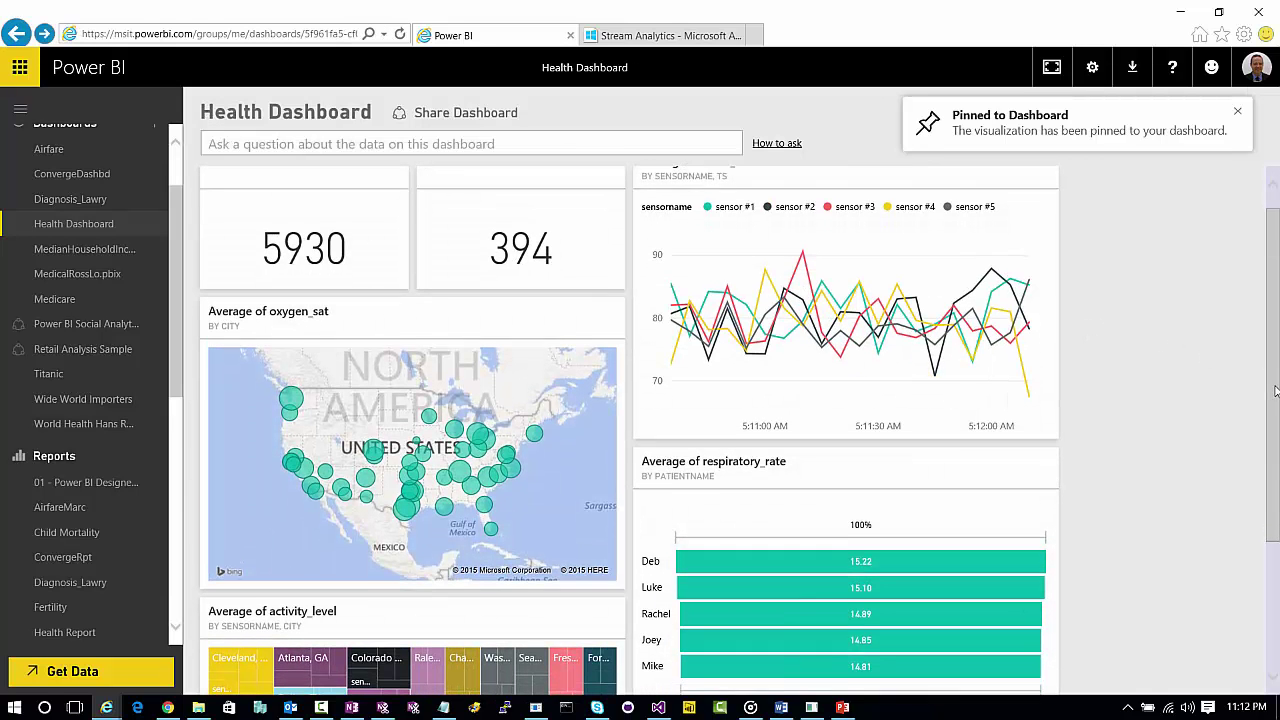
pyautogui.scroll(1, 630, 430)
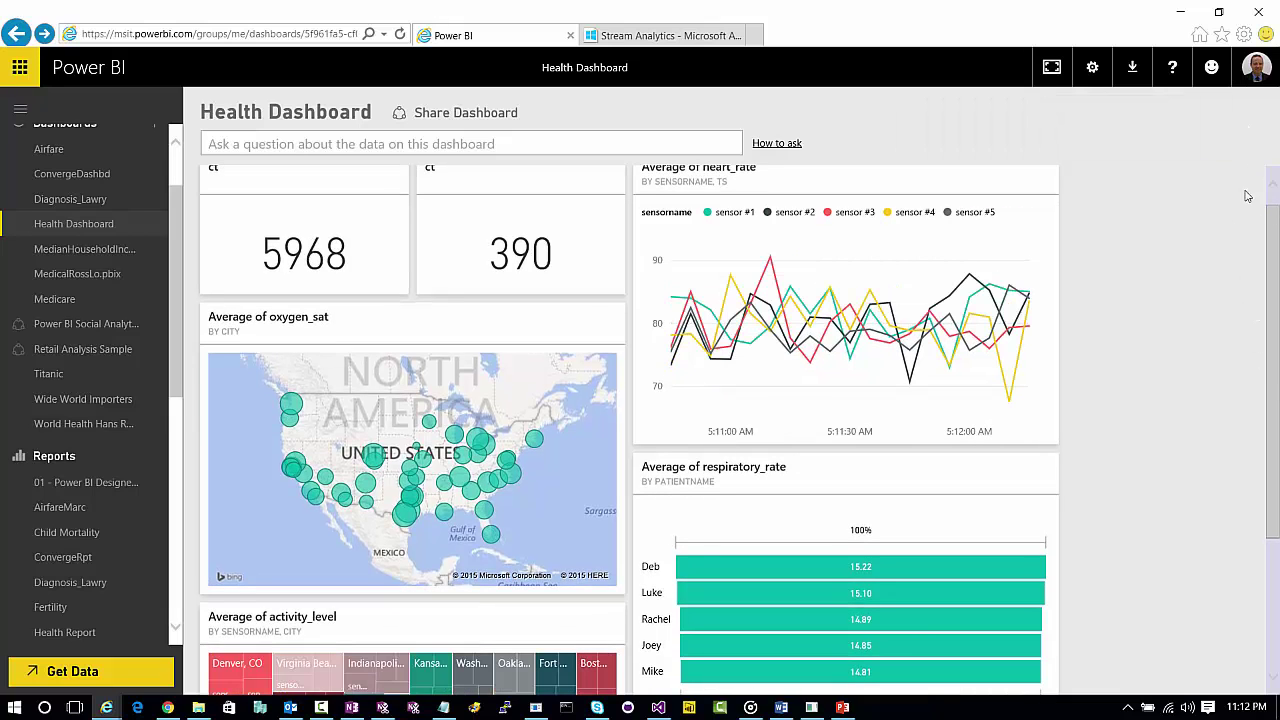
pyautogui.doubleClick(1052, 18)
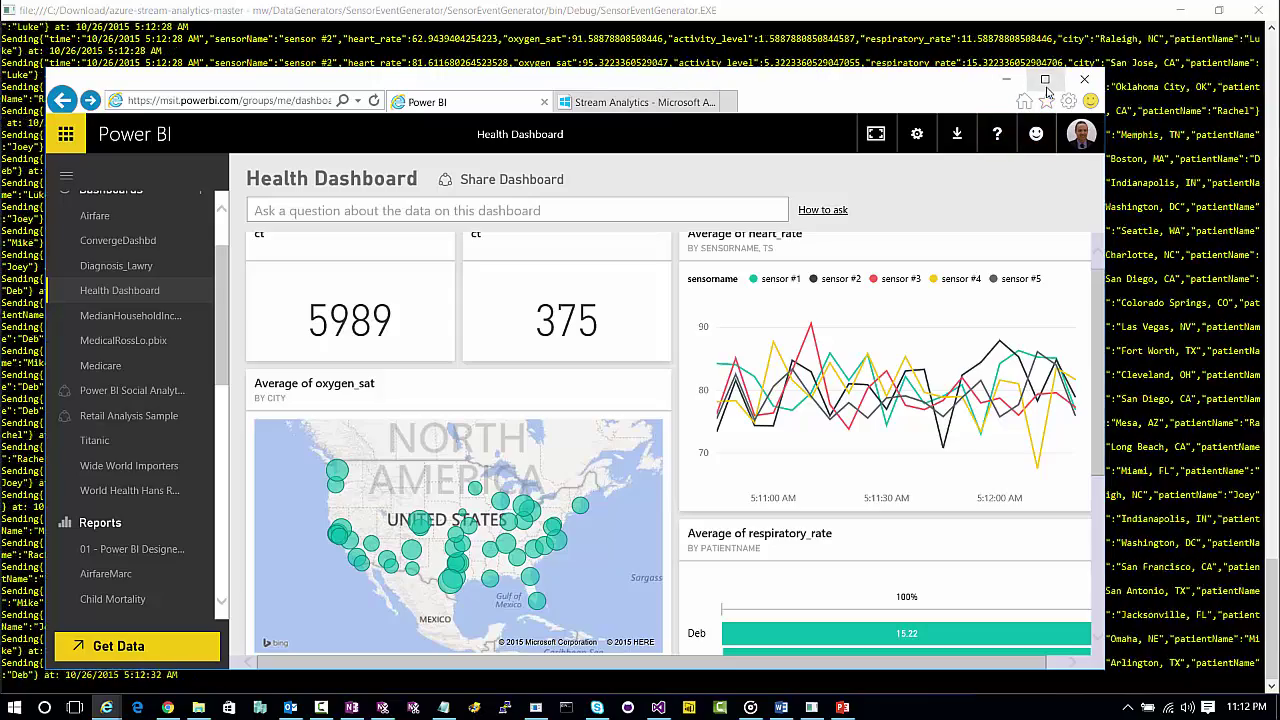
pyautogui.click(1046, 87)
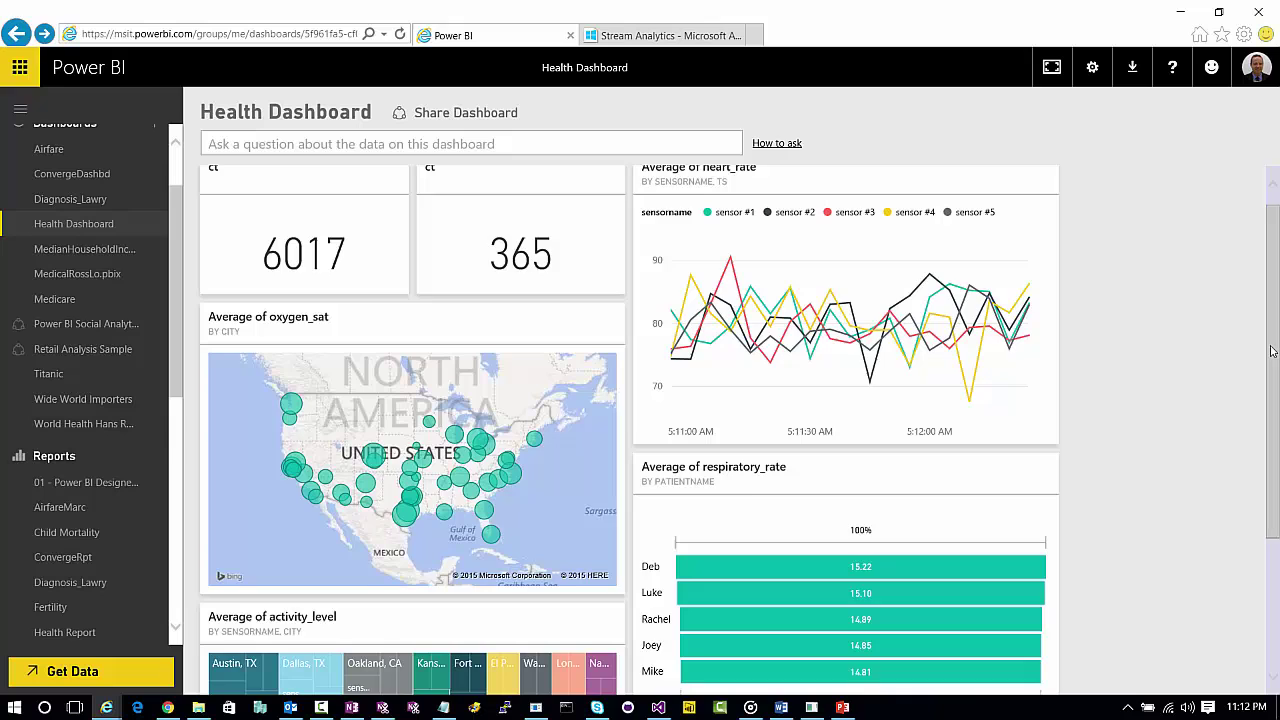
# Scroll through the live dashboard tiles, then switch to the Stream Analytics job tab
pyautogui.moveTo(1272, 347); pyautogui.dragTo(1272, 467)
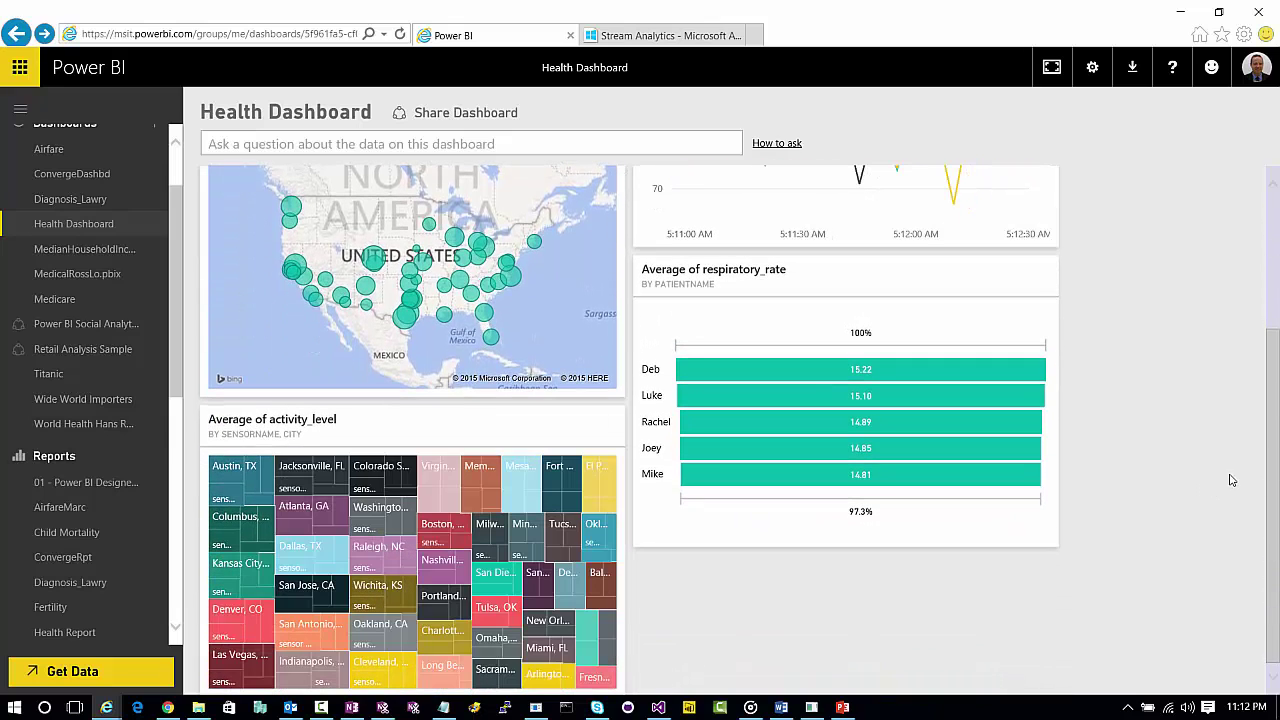
pyautogui.moveTo(1277, 527); pyautogui.dragTo(1277, 442)
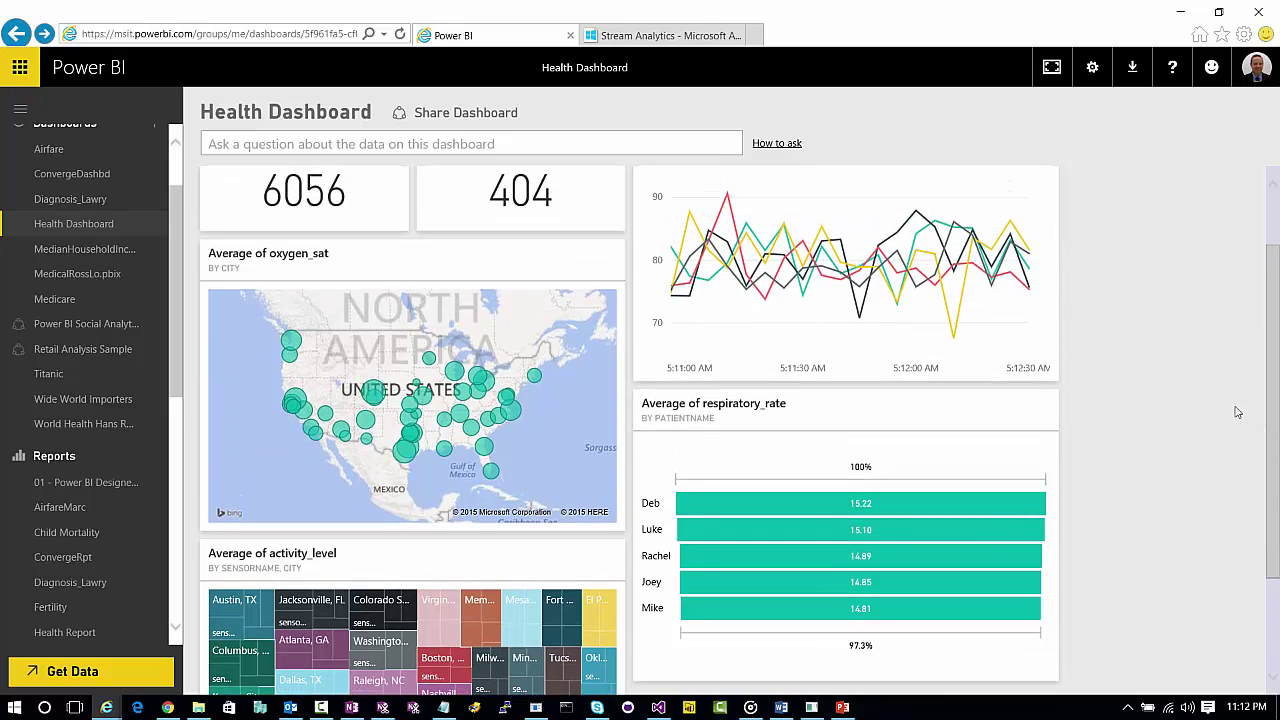
pyautogui.click(677, 37)
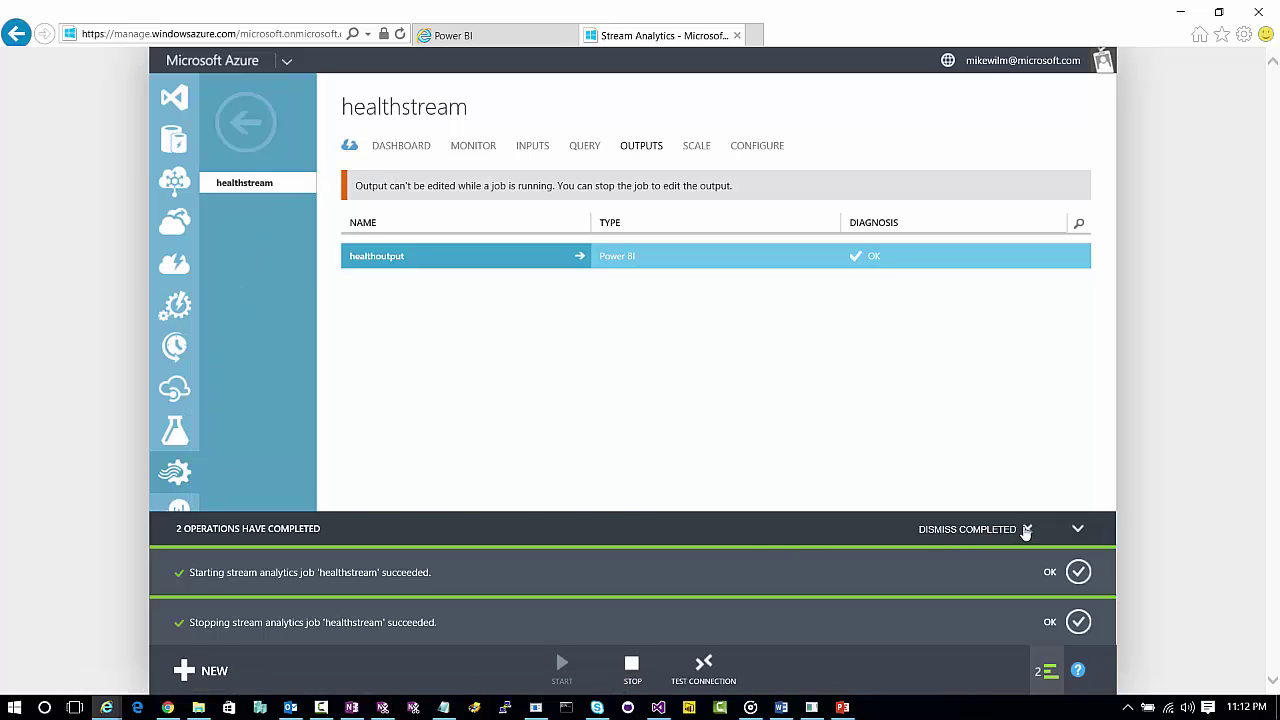
# Dismiss the completed healthstream operation notices in Azure and switch to the IoT PowerPoint deck
pyautogui.click(1027, 529)
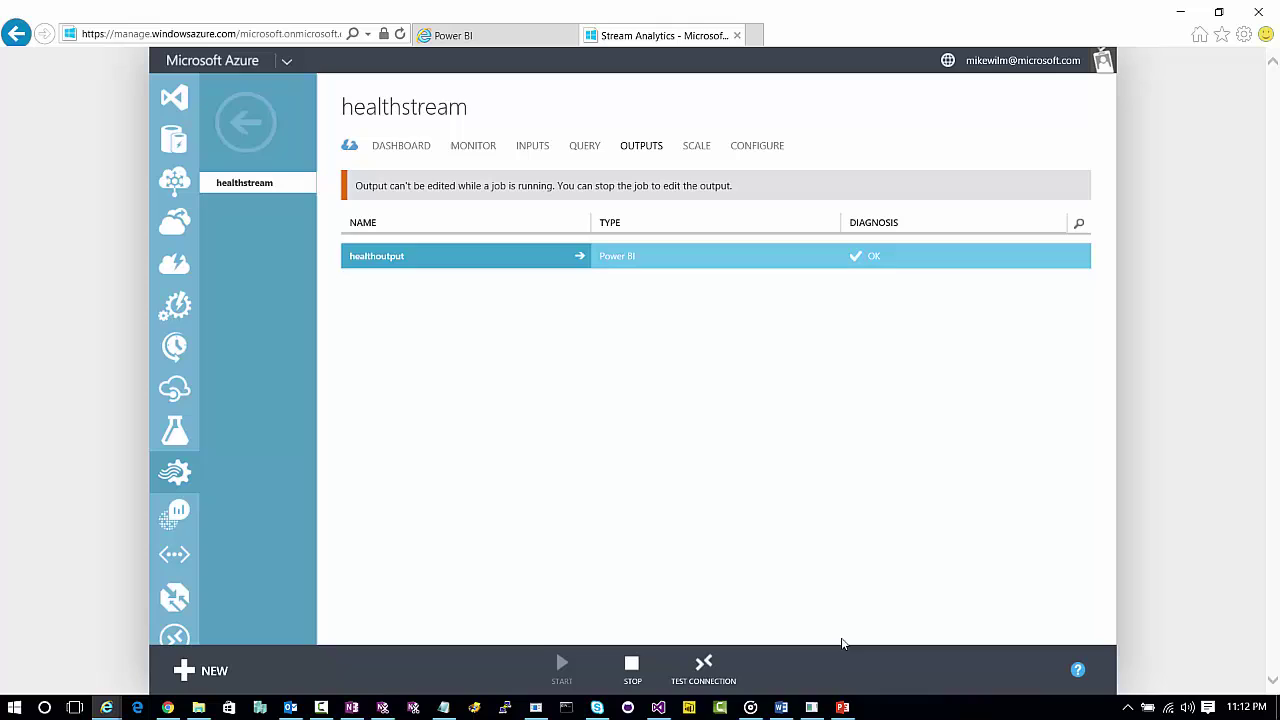
pyautogui.click(842, 707)
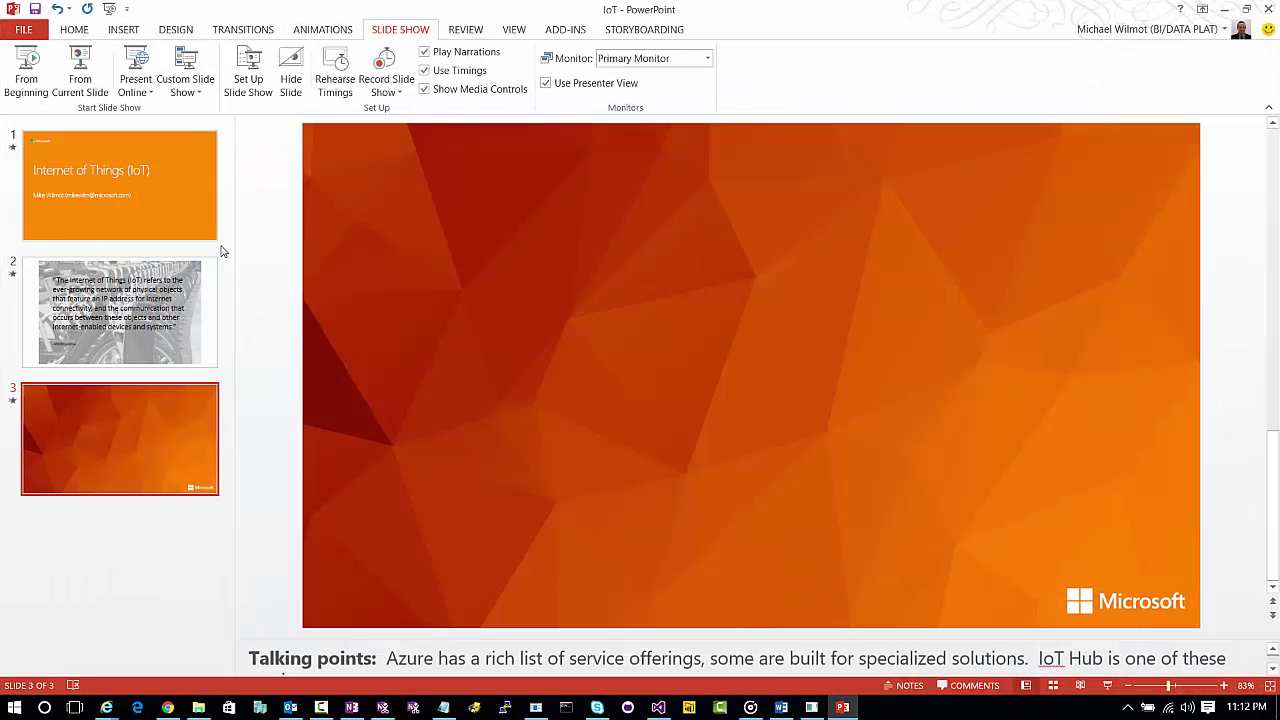
# Return to slide 1, the "Internet of Things (IoT)" title slide
pyautogui.click(186, 215)
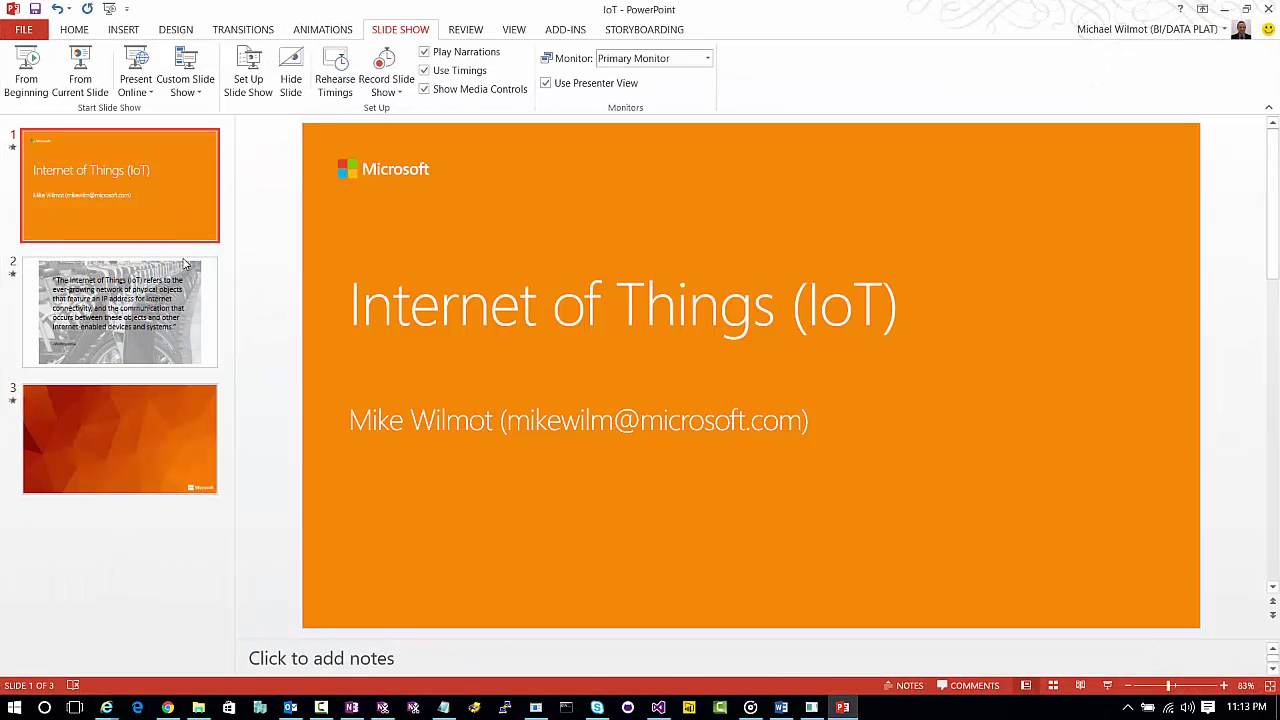